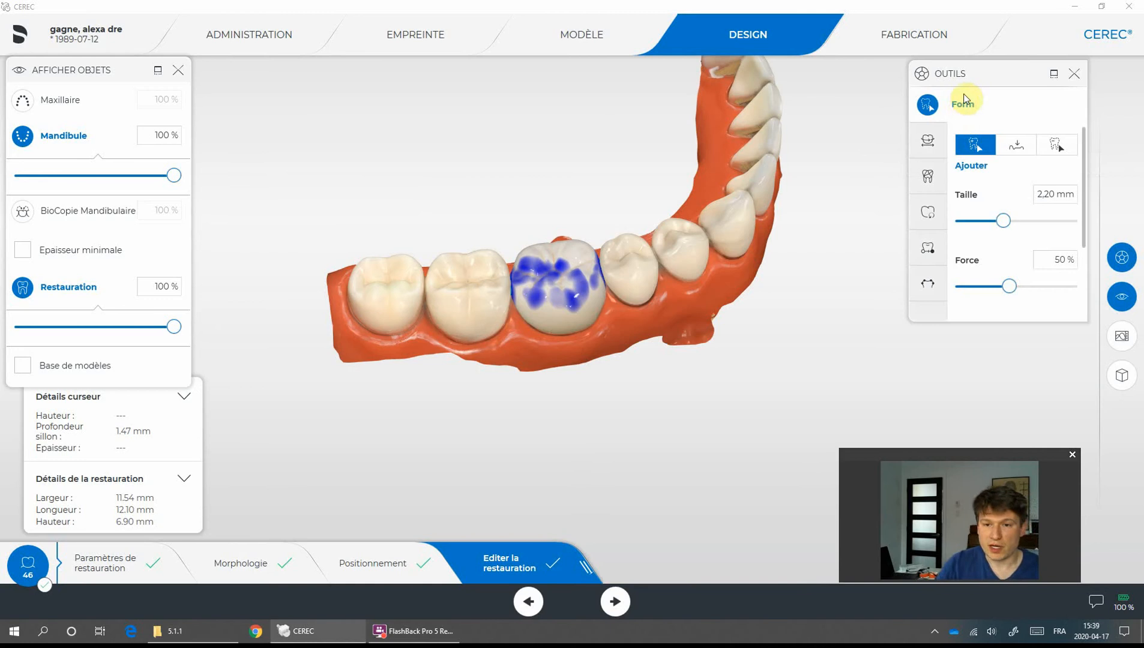
- Add material to the centre of the crown's occlusal surface with the Form tool in Ajouter mode, size 2.20 mm, force 50 %
{"action": "left_click", "coordinate": [1118, 260]}
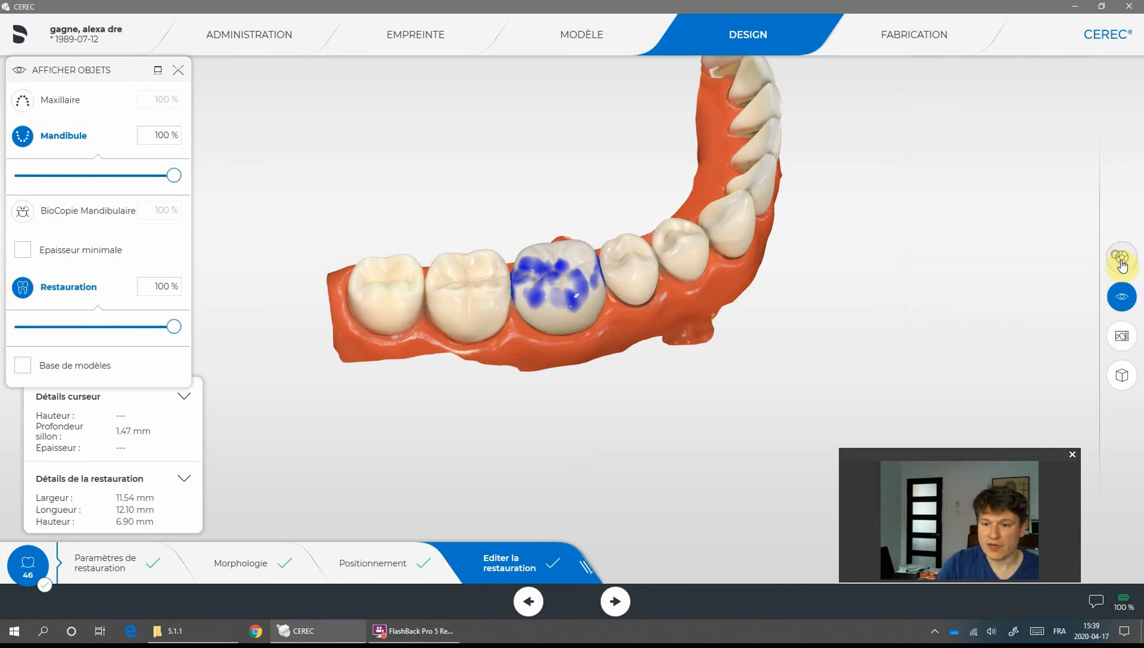
{"action": "left_click", "coordinate": [1118, 259]}
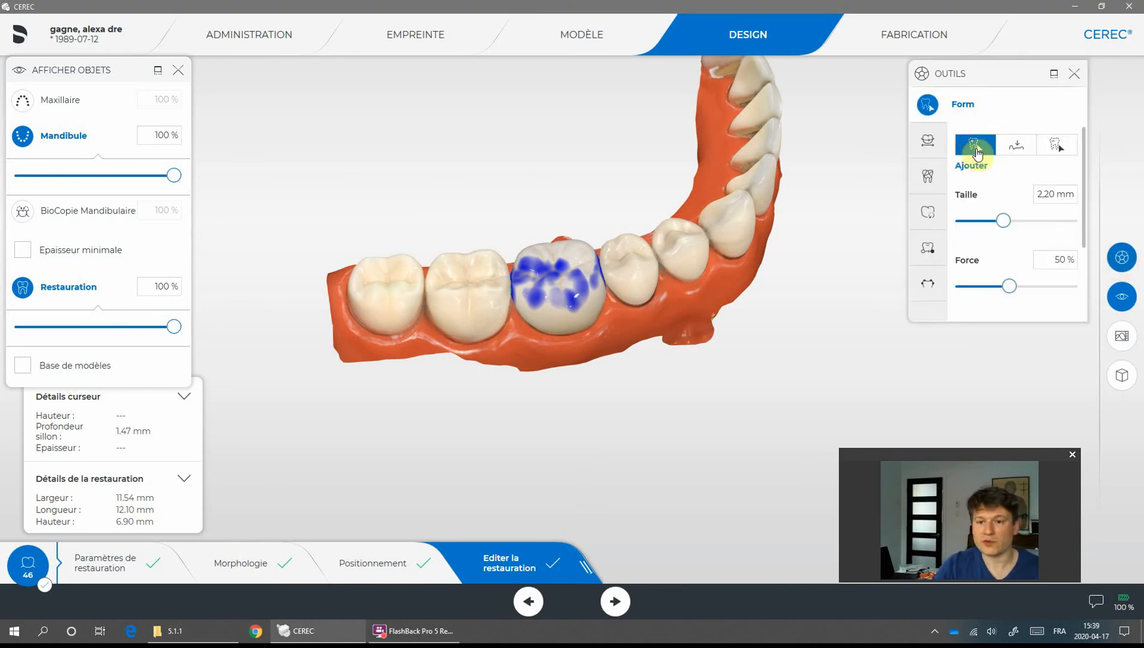
{"action": "left_click", "coordinate": [1015, 146]}
{"action": "left_click", "coordinate": [1045, 149]}
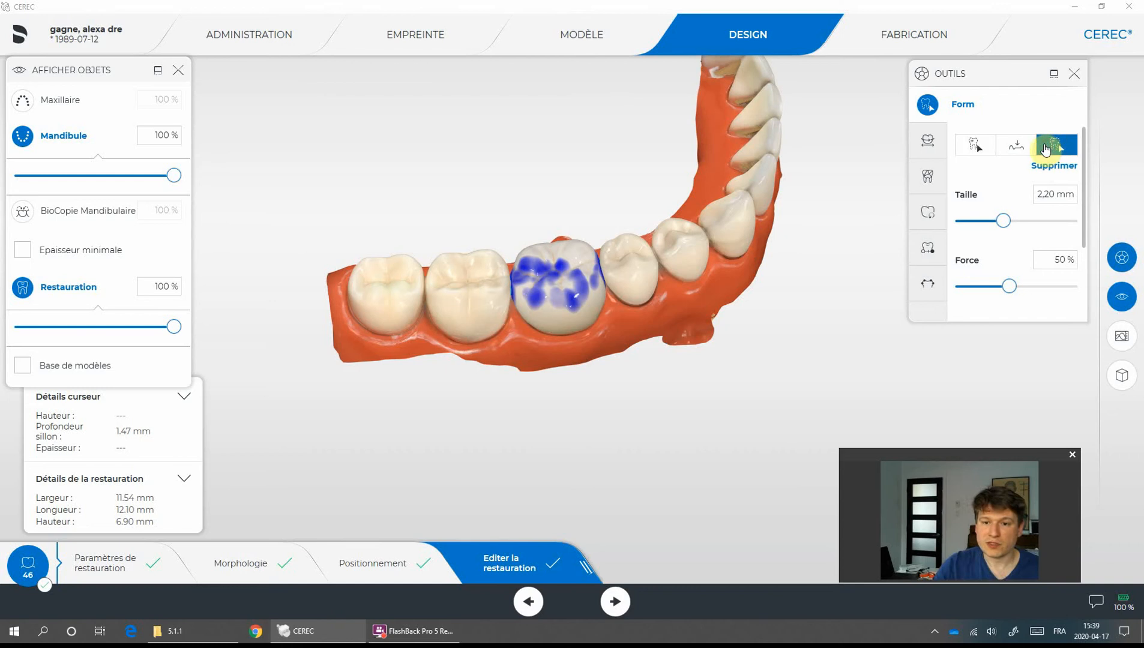
{"action": "left_click", "coordinate": [975, 146]}
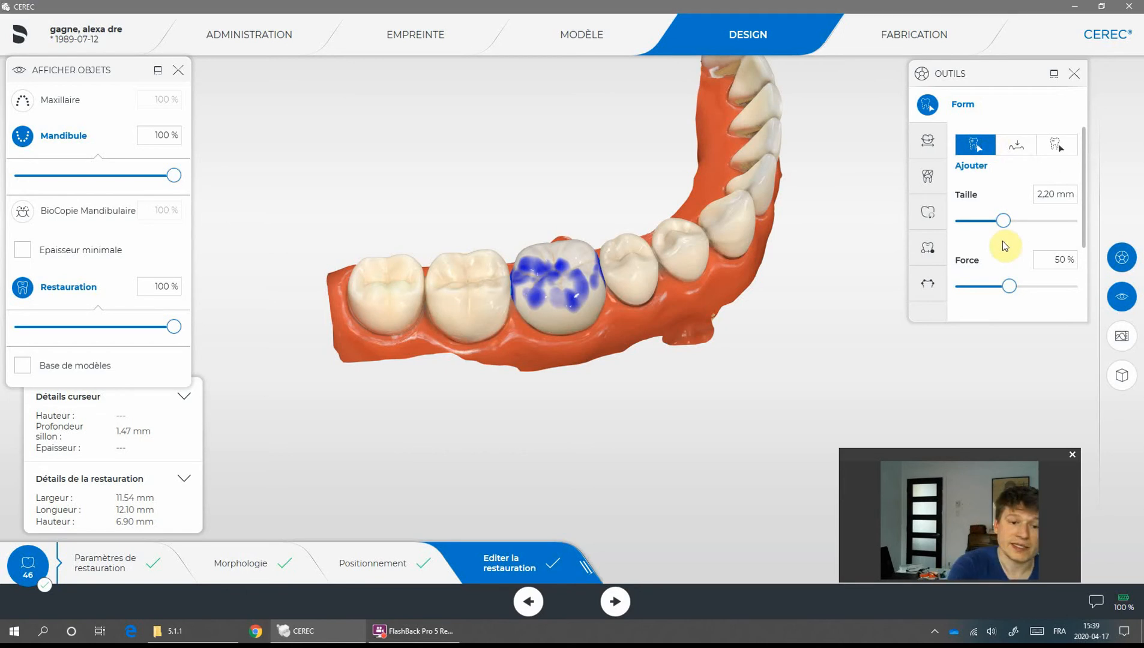
{"action": "left_click_drag", "start_coordinate": [648, 384], "coordinate": [649, 421]}
{"action": "left_click_drag", "start_coordinate": [558, 266], "coordinate": [564, 270]}
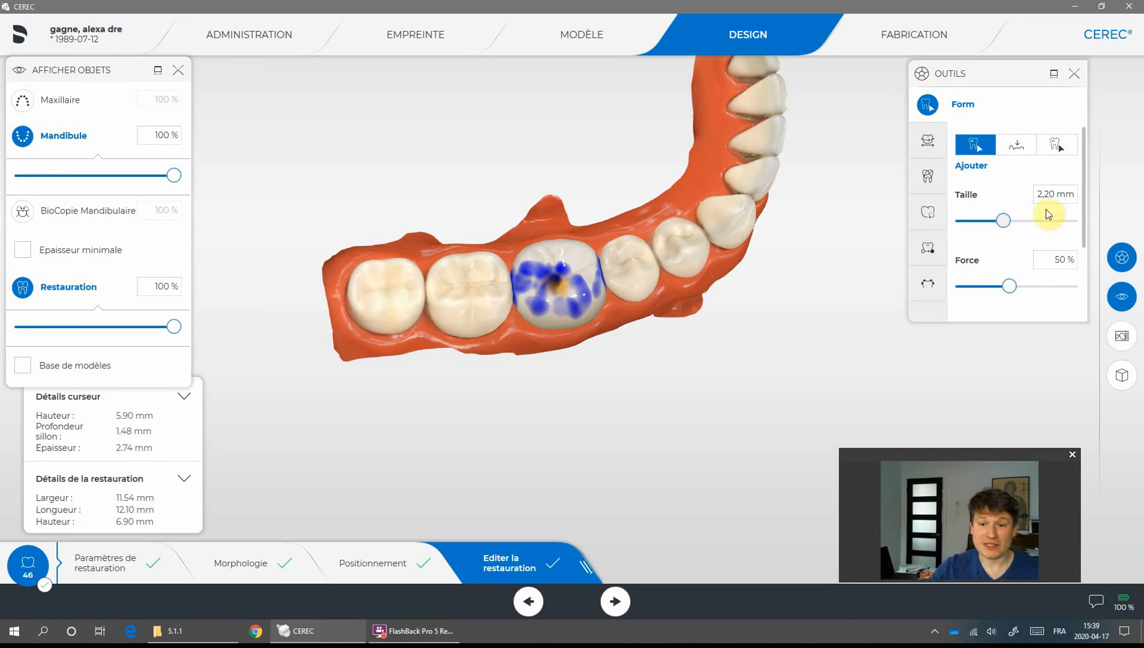
- Examine the Déplacer tool and the Forme tool's Anatomique and Circulaire options
{"action": "left_click", "coordinate": [929, 152]}
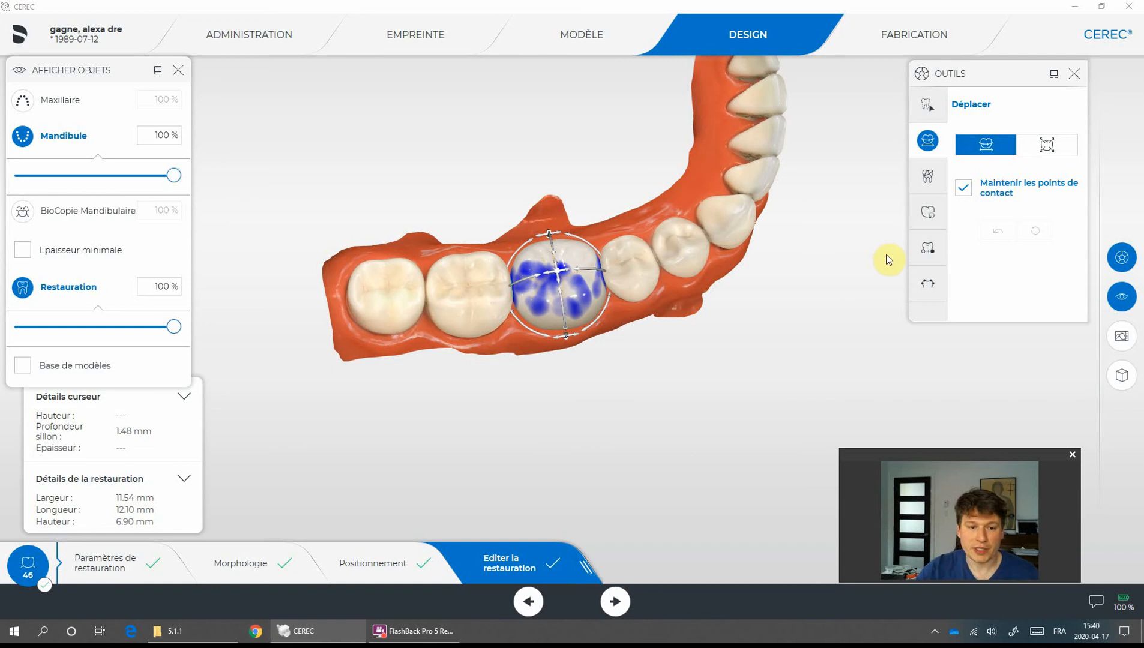
{"action": "right_click_drag", "start_coordinate": [873, 235], "coordinate": [869, 266]}
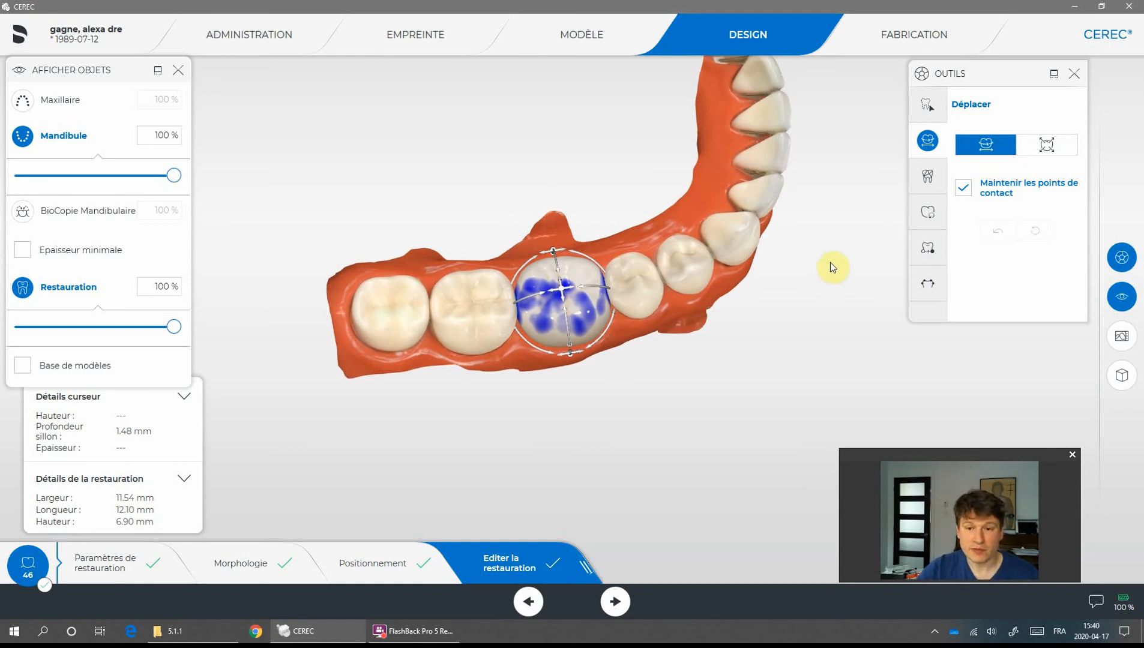
{"action": "left_click", "coordinate": [928, 176]}
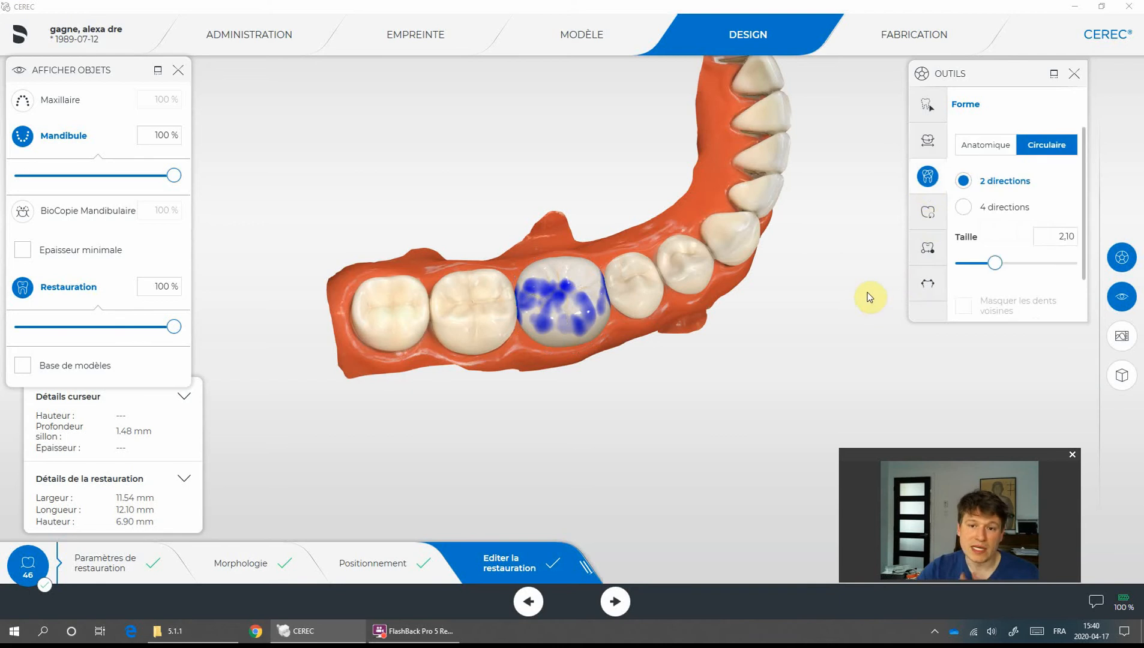
{"action": "left_click", "coordinate": [986, 151]}
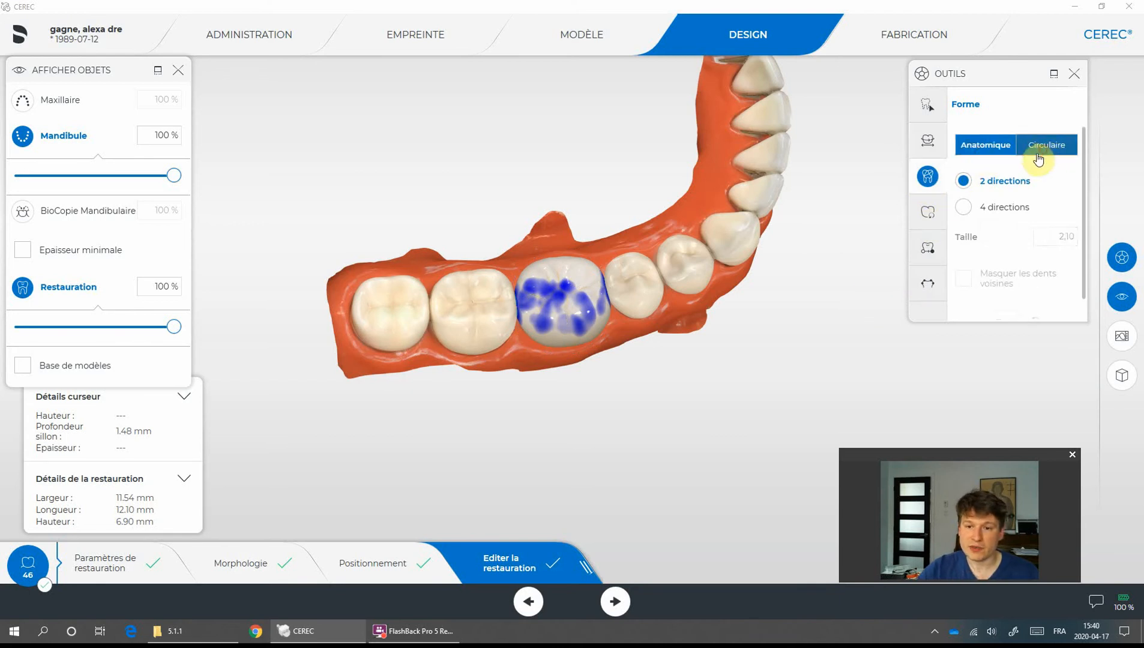
{"action": "left_click", "coordinate": [1039, 157]}
- Reshape the crown's surface with the Forme tool in Anatomique mode
{"action": "right_click_drag", "start_coordinate": [681, 329], "coordinate": [698, 265]}
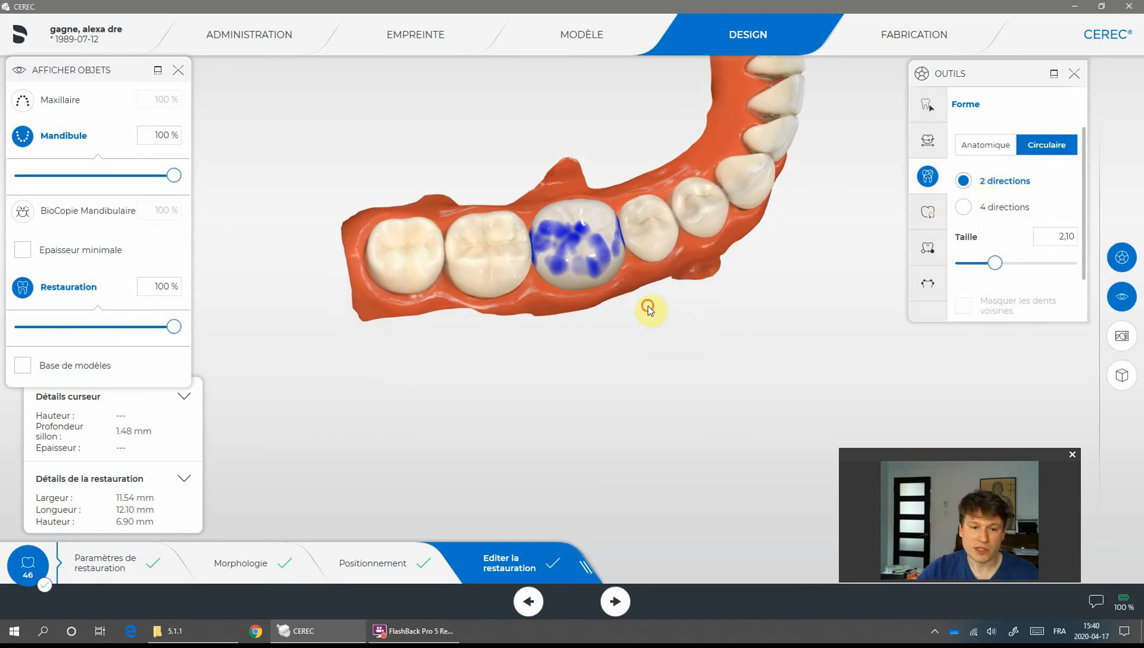
{"action": "left_click_drag", "start_coordinate": [648, 309], "coordinate": [631, 268]}
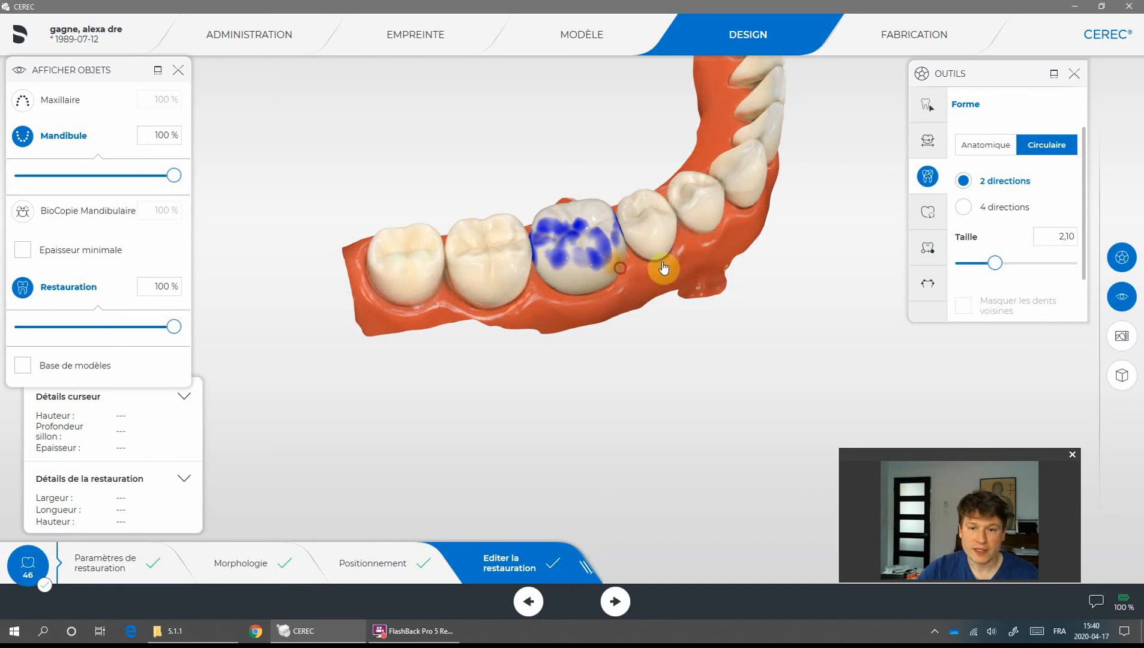
{"action": "left_click", "coordinate": [977, 144]}
{"action": "scroll", "coordinate": [778, 251], "scroll_direction": "up", "scroll_amount": 5}
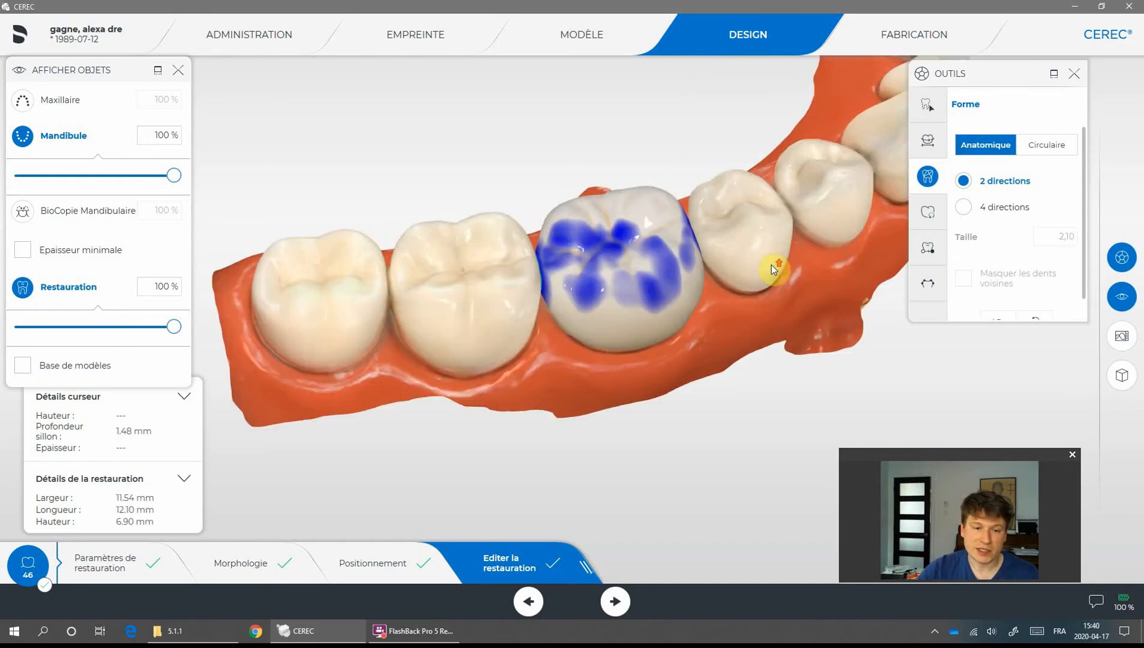
{"action": "left_click_drag", "start_coordinate": [722, 214], "coordinate": [718, 243]}
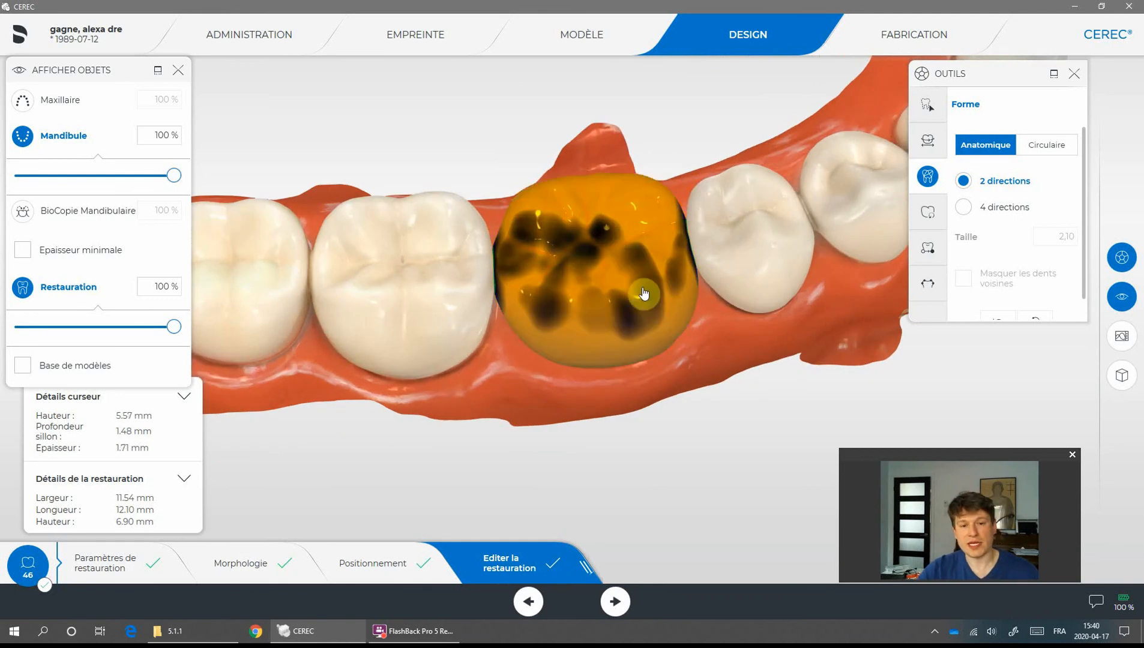
{"action": "left_click_drag", "start_coordinate": [715, 360], "coordinate": [806, 254]}
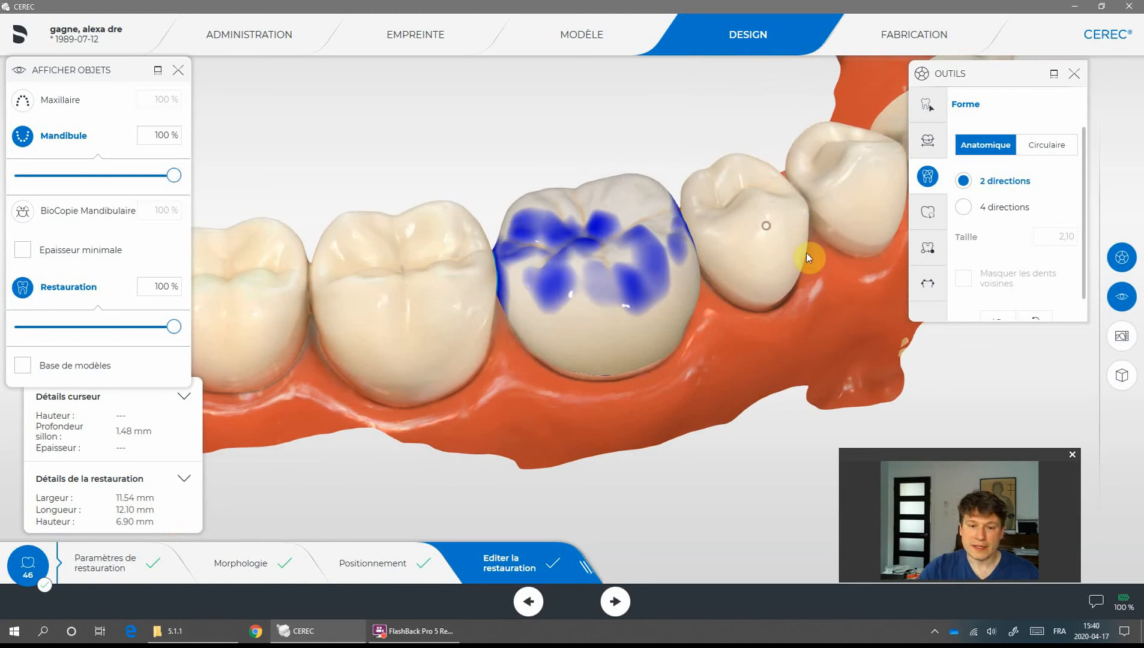
- Set the restoration's Variation Biogénérique to 0.63
{"action": "left_click", "coordinate": [928, 215]}
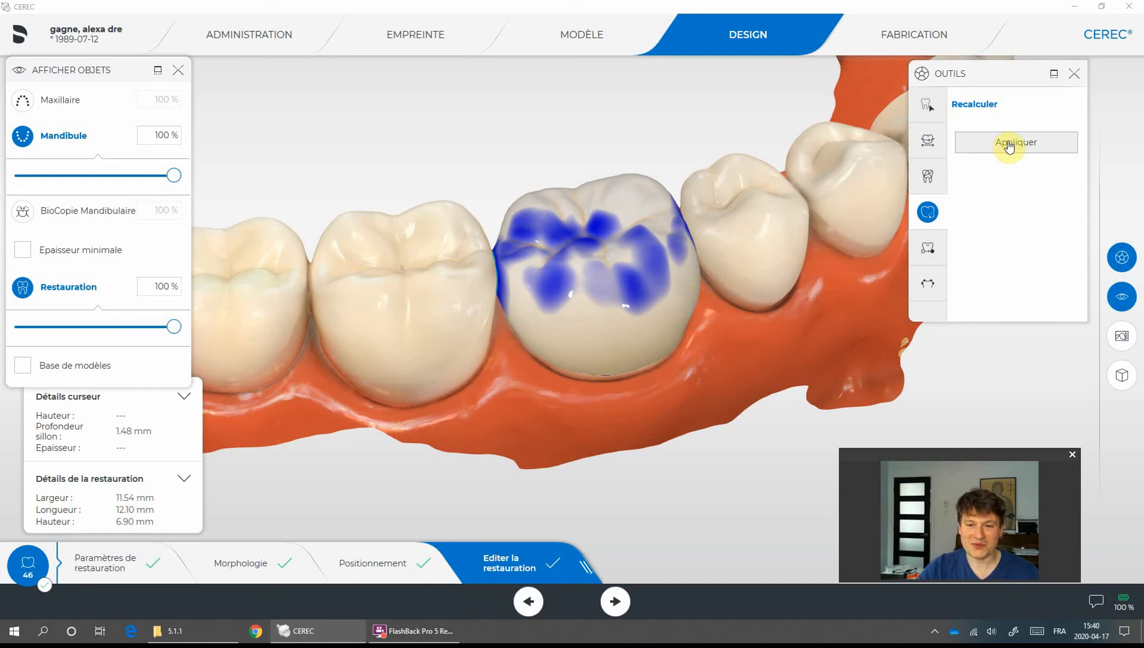
{"action": "left_click", "coordinate": [928, 248]}
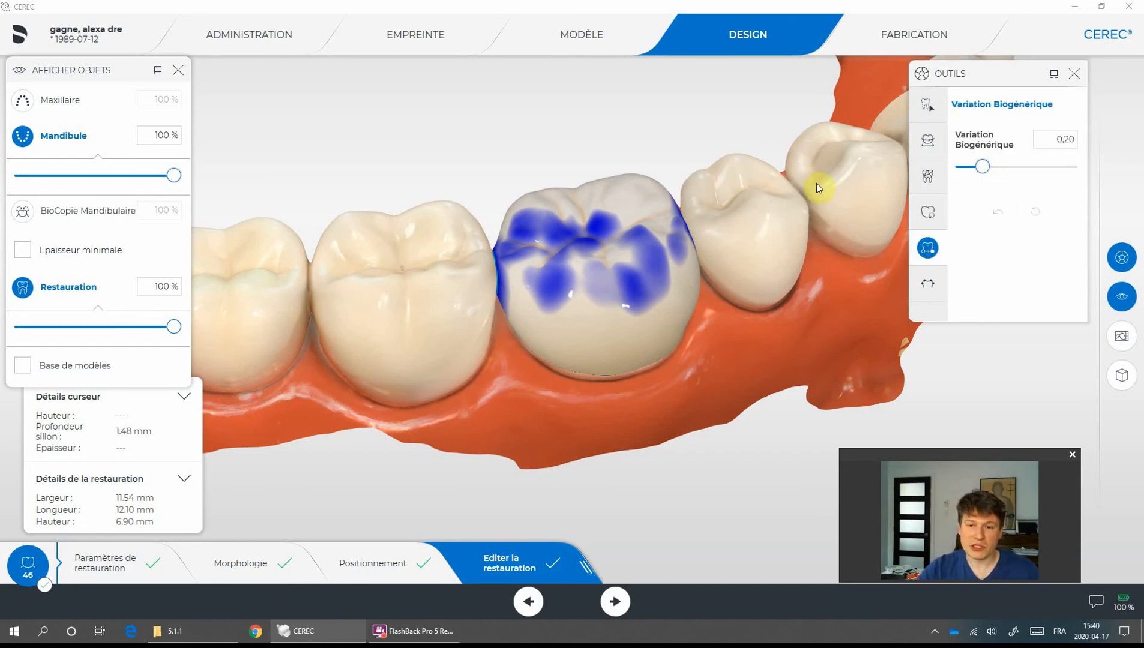
{"action": "left_click_drag", "start_coordinate": [827, 202], "coordinate": [764, 247]}
{"action": "scroll", "coordinate": [808, 222], "scroll_direction": "down", "scroll_amount": 3}
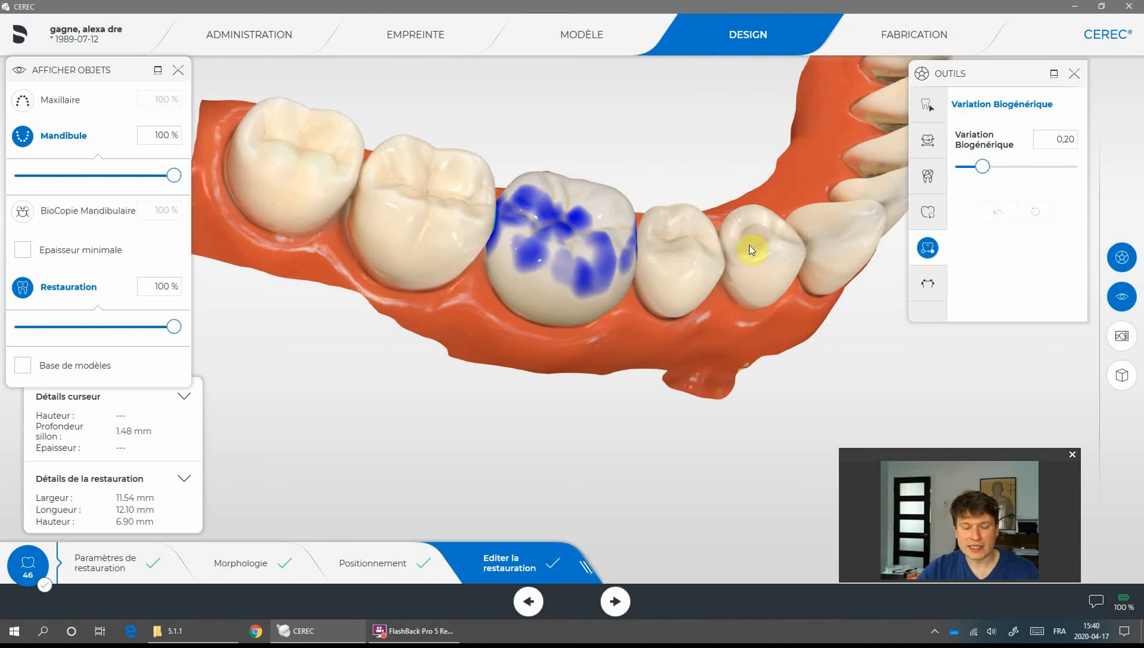
{"action": "left_click_drag", "start_coordinate": [697, 189], "coordinate": [721, 220]}
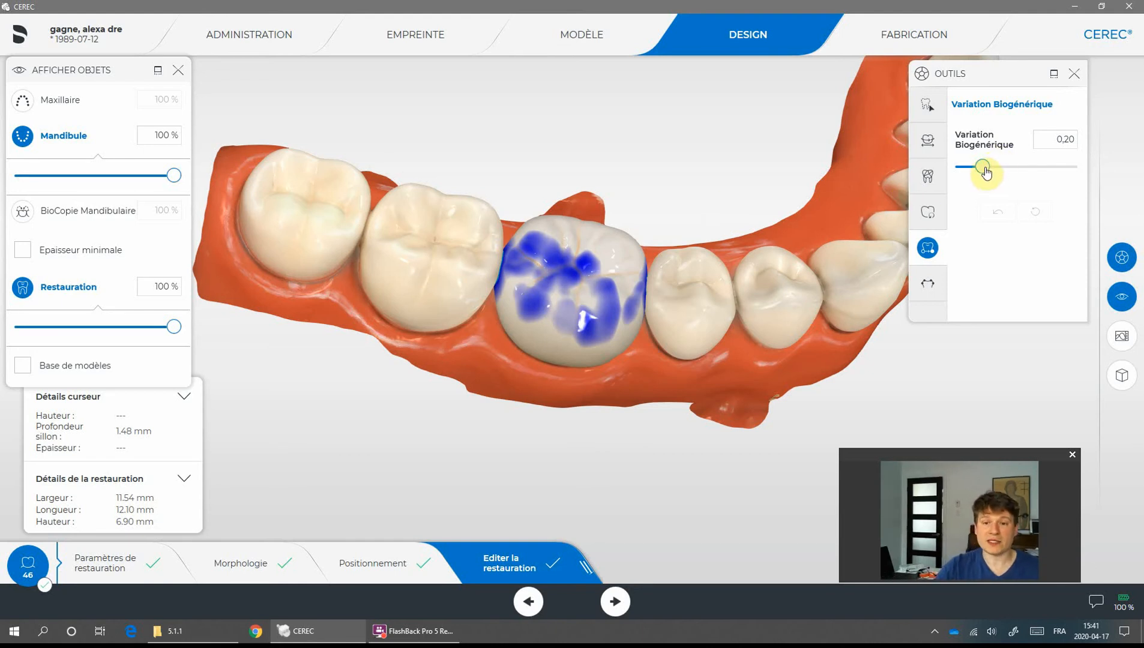
{"action": "left_click_drag", "start_coordinate": [986, 173], "coordinate": [1033, 174]}
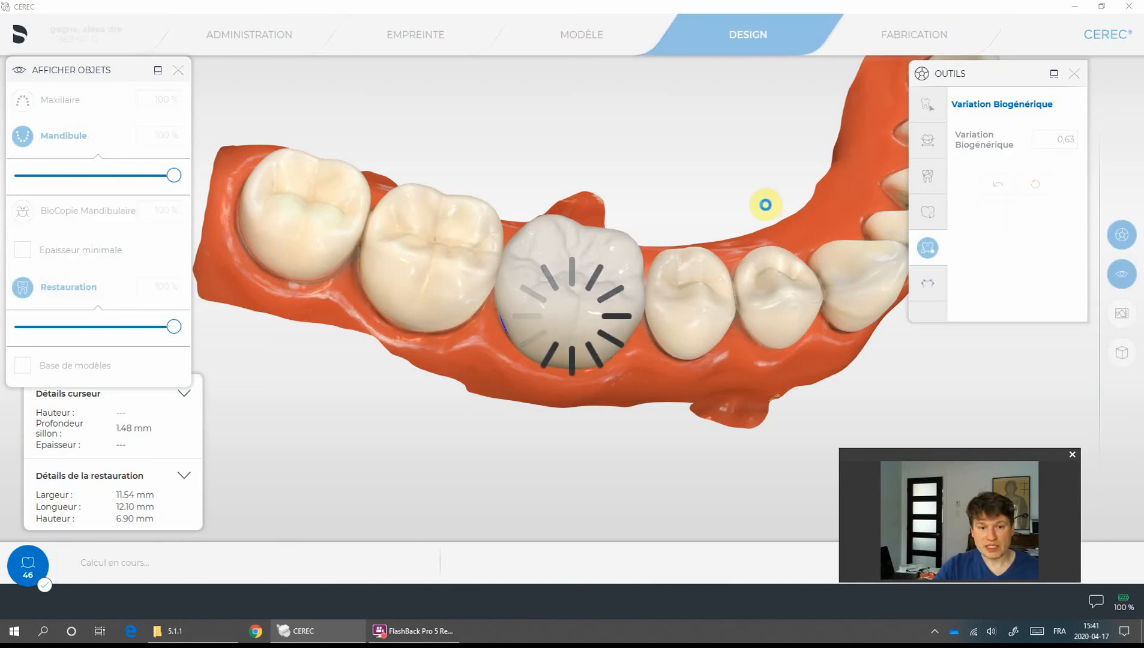
{"action": "mouse_move", "coordinate": [726, 197]}
{"action": "left_mouse_down"}
{"action": "mouse_move", "coordinate": [725, 224]}
{"action": "mouse_move", "coordinate": [720, 186]}
{"action": "left_mouse_up"}
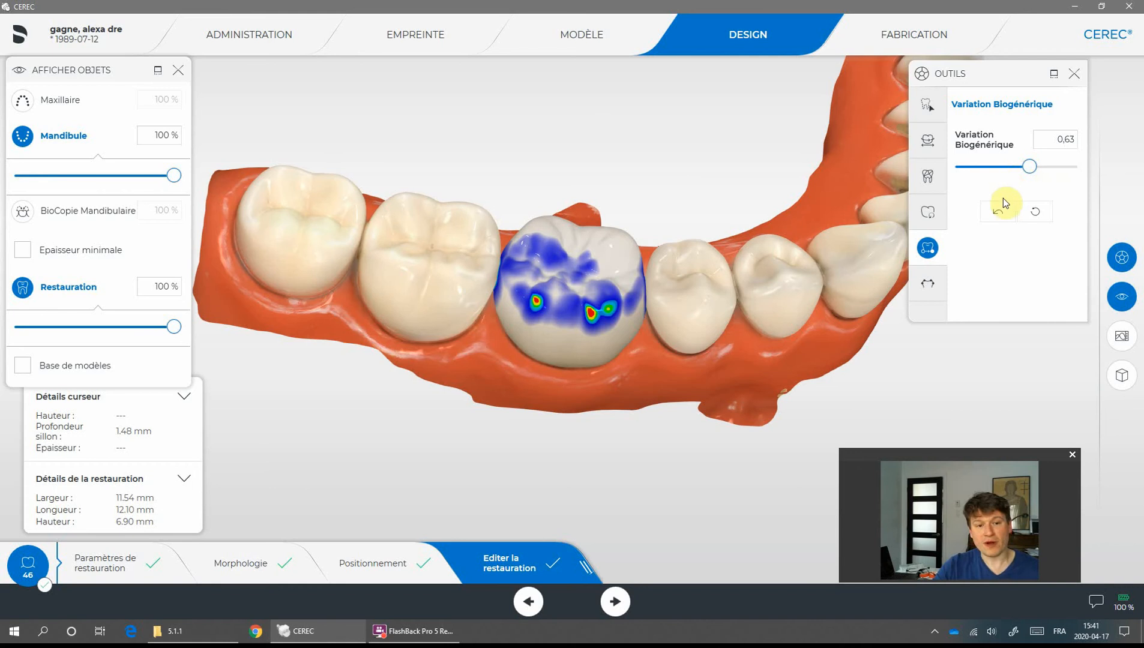
- Adjust the crown's mesial contact with the Ajuster les contacts tool
{"action": "left_click", "coordinate": [934, 289]}
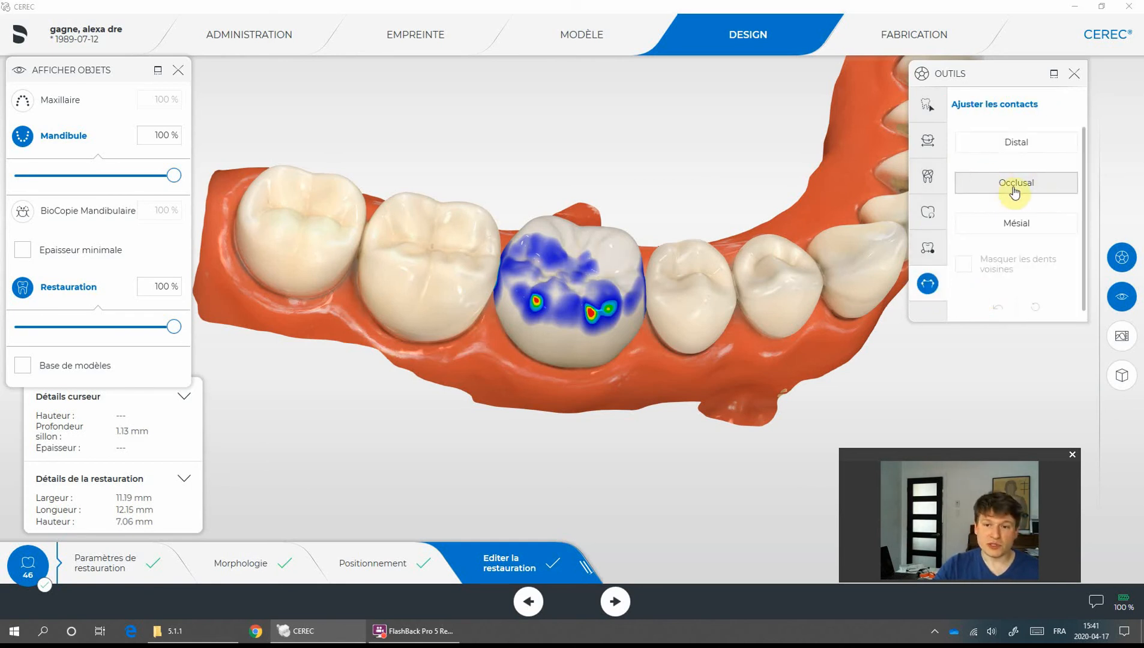
{"action": "left_click", "coordinate": [1018, 225]}
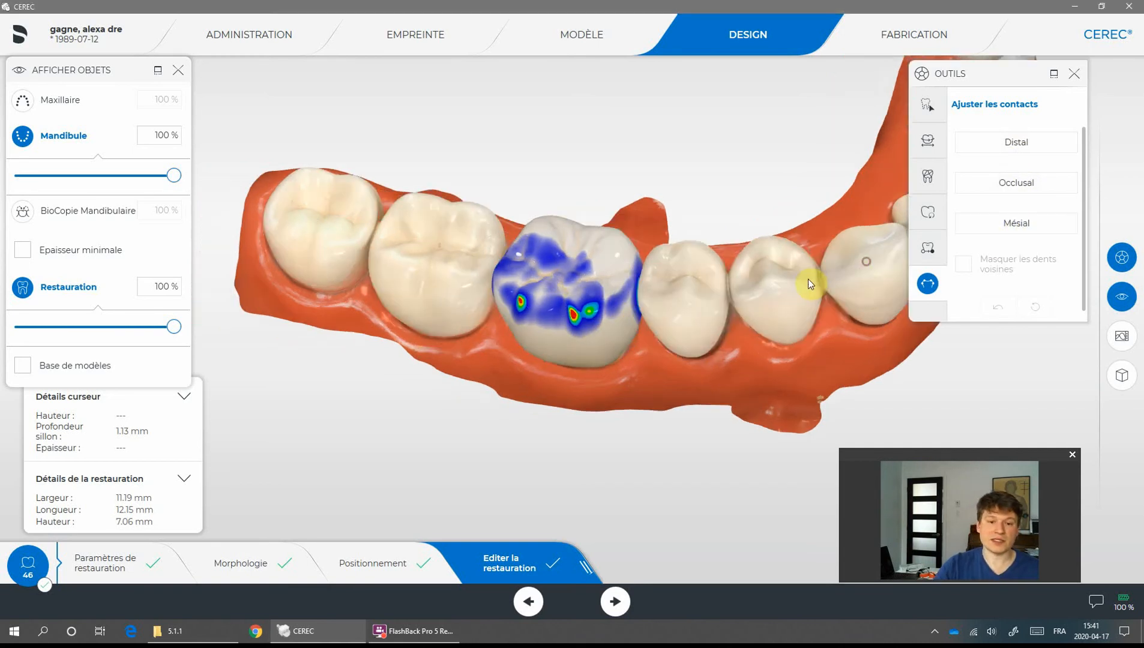
- Hide the mandible and remove material from the crown's contact spot using the Form tool in Supprimer mode
{"action": "left_click", "coordinate": [23, 137]}
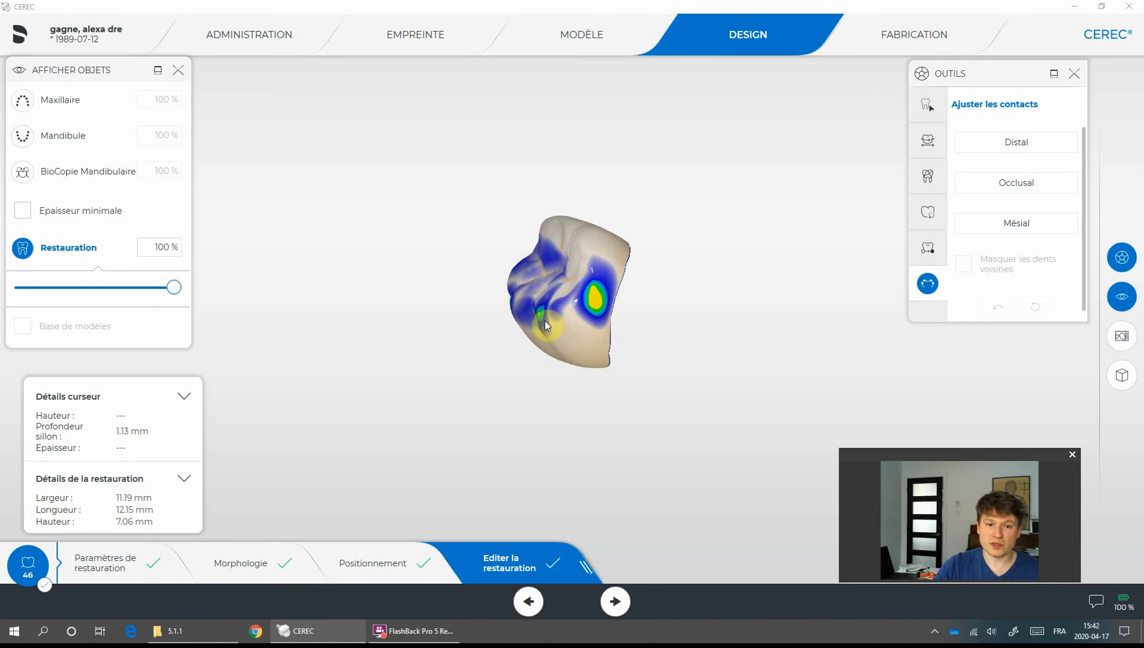
{"action": "left_click", "coordinate": [927, 105]}
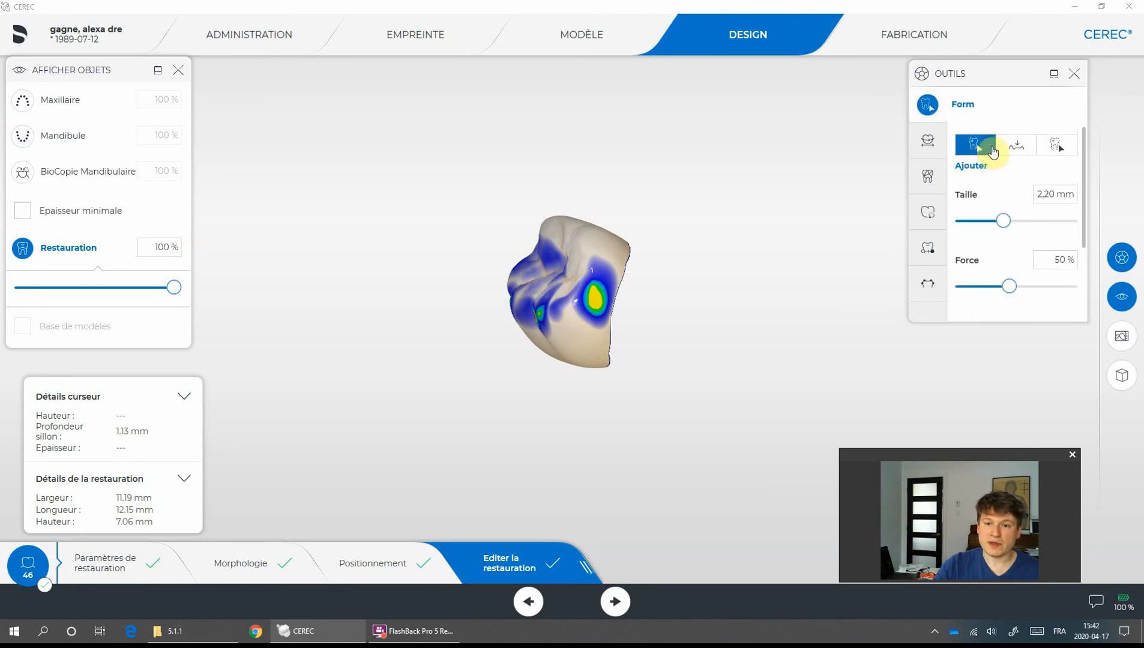
{"action": "left_click", "coordinate": [1055, 145]}
{"action": "left_click_drag", "start_coordinate": [594, 302], "coordinate": [598, 294]}
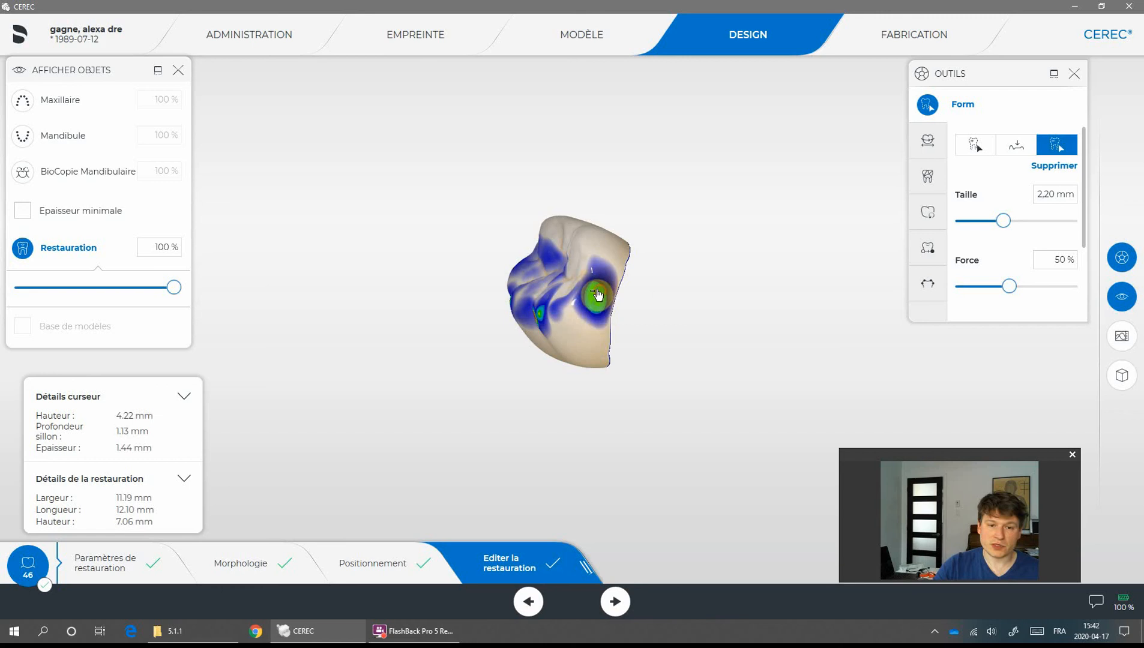
- Readjust the crown's mesial contact with the Ajuster les contacts tool
{"action": "left_click", "coordinate": [928, 284]}
{"action": "left_click", "coordinate": [1042, 233]}
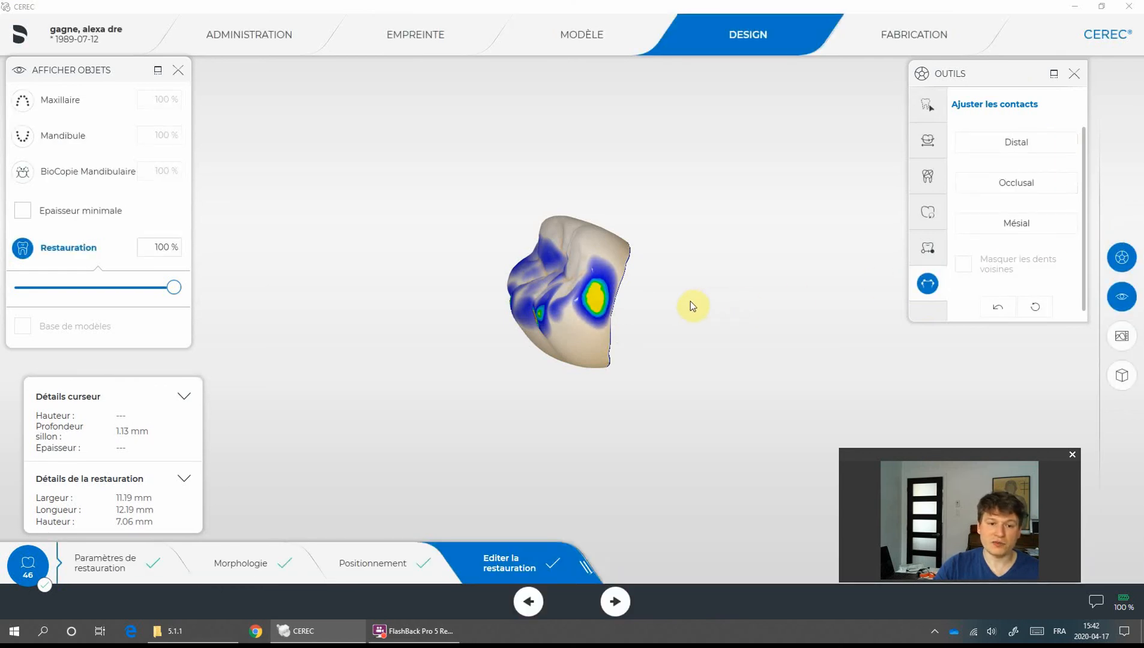
- Adjust the crown's occlusal contact with the Ajuster les contacts tool
{"action": "left_click", "coordinate": [670, 242]}
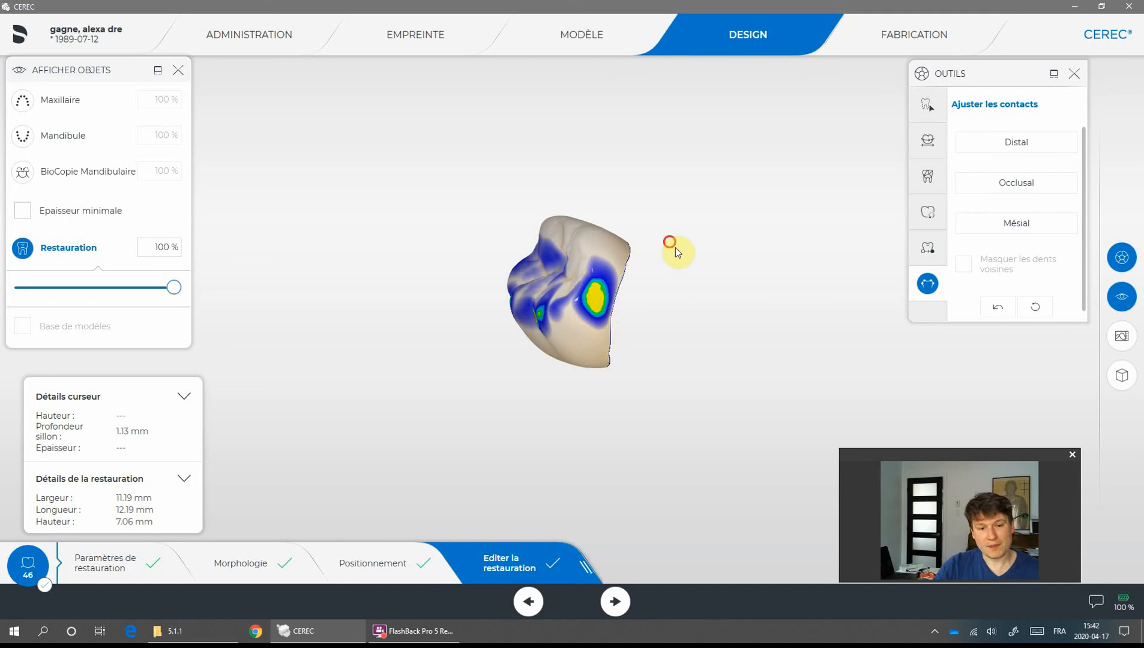
{"action": "left_click_drag", "start_coordinate": [676, 247], "coordinate": [659, 301]}
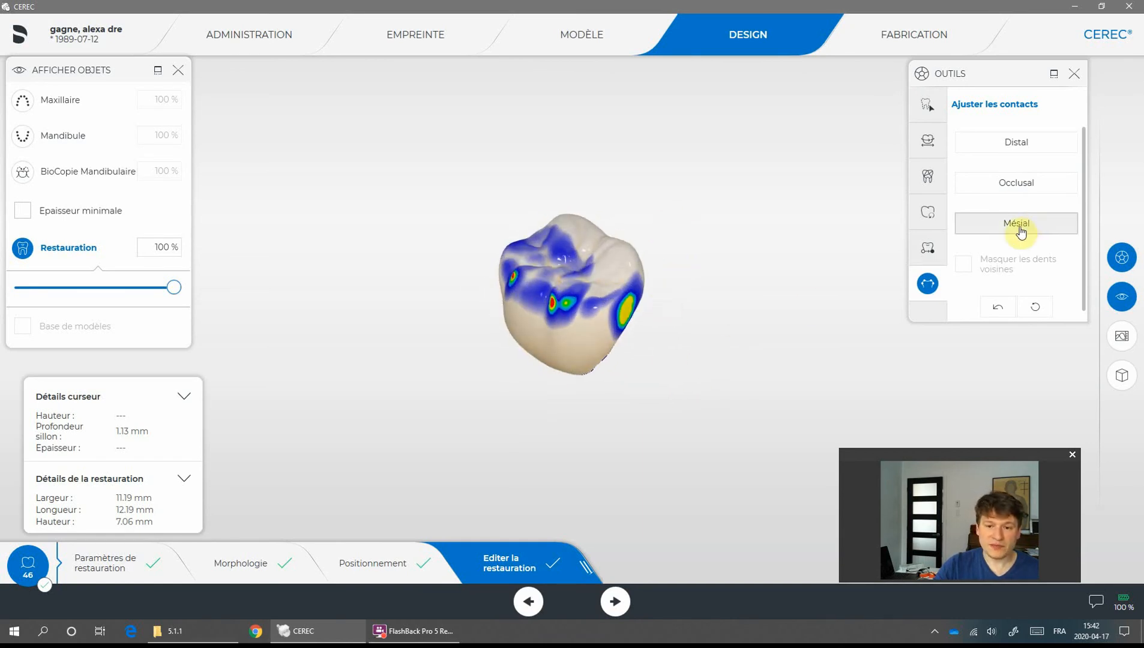
{"action": "left_click_drag", "start_coordinate": [633, 200], "coordinate": [721, 265]}
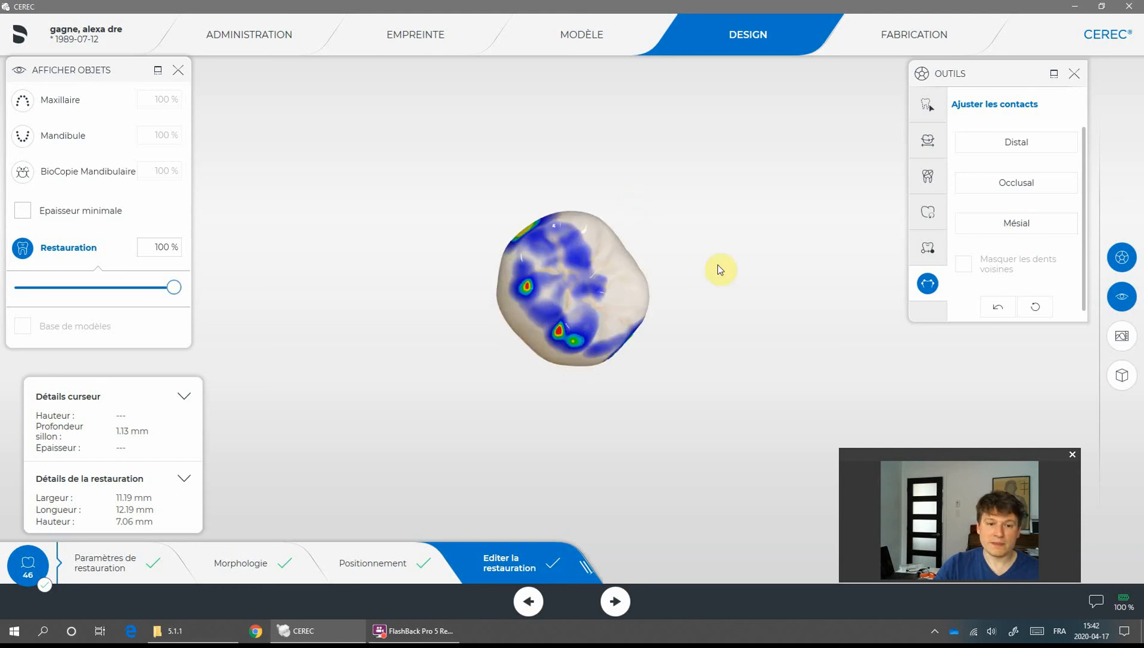
{"action": "left_click", "coordinate": [1024, 187]}
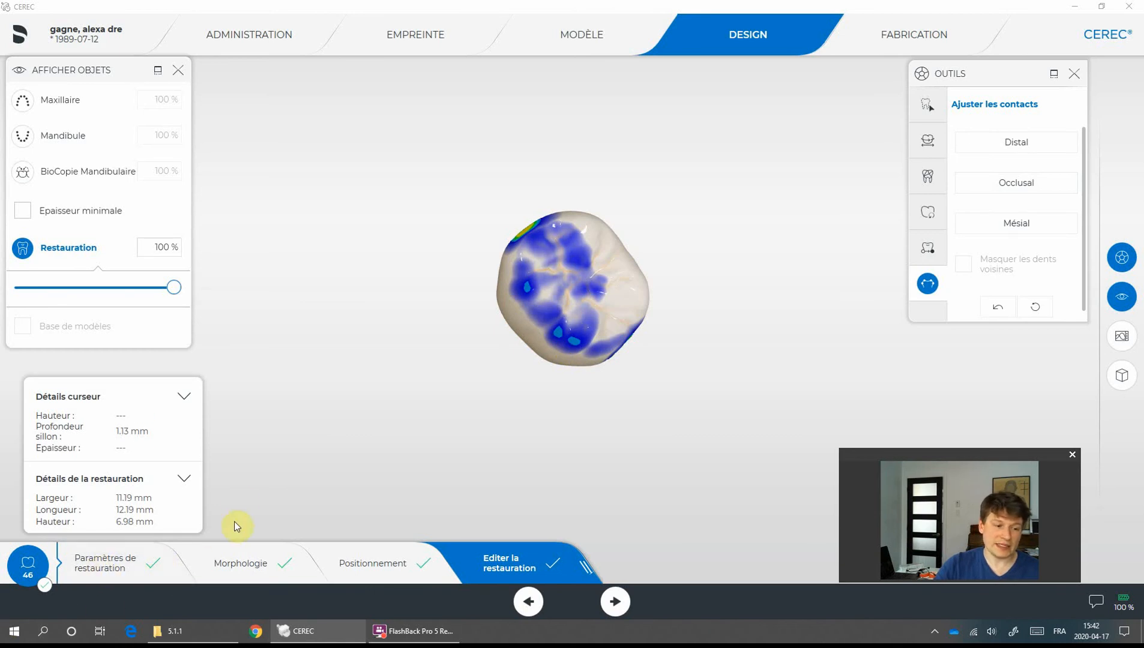
{"action": "left_click_drag", "start_coordinate": [615, 424], "coordinate": [509, 253]}
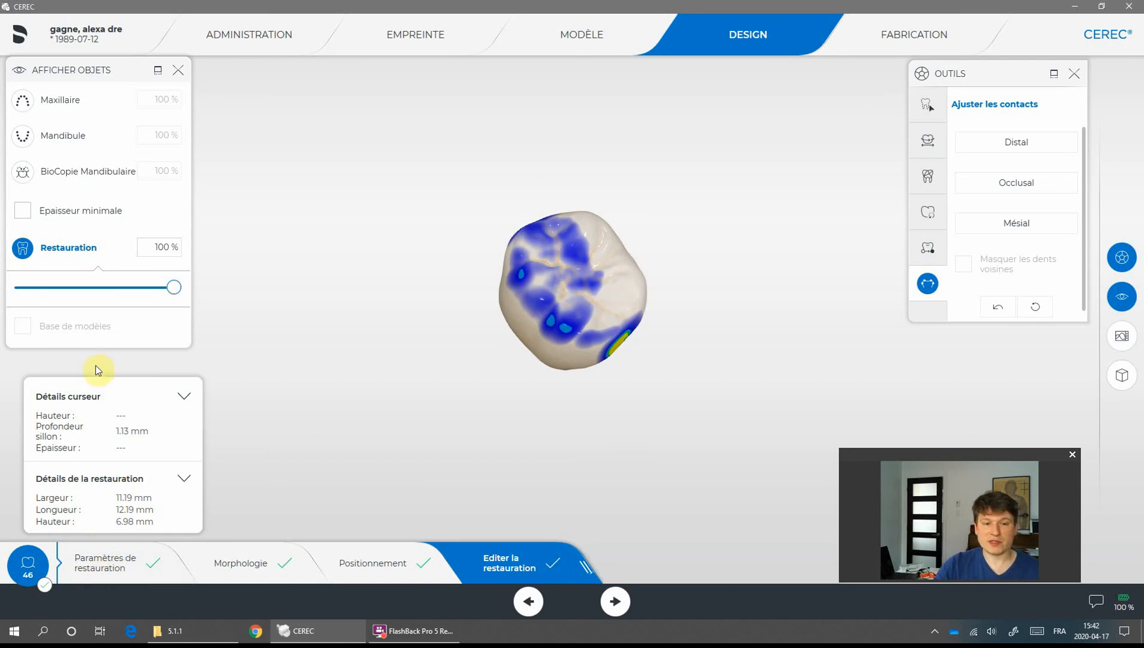
- Open the Configuration screen and return to the design view
{"action": "mouse_move", "coordinate": [12, 9]}
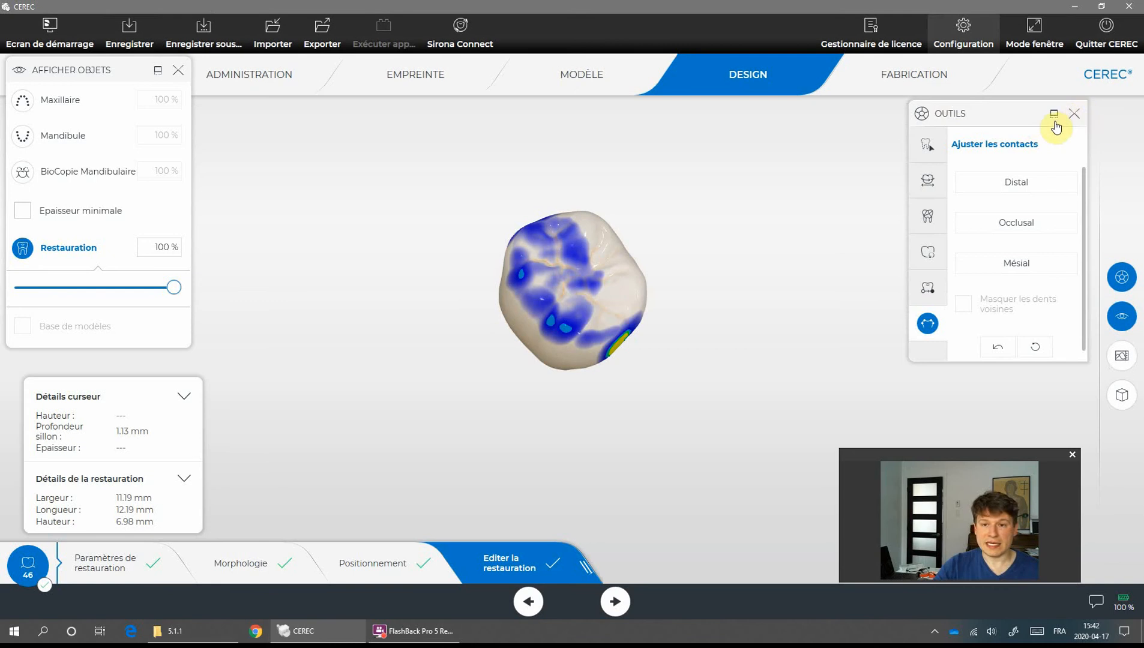
{"action": "left_click", "coordinate": [964, 33]}
{"action": "left_click", "coordinate": [468, 287]}
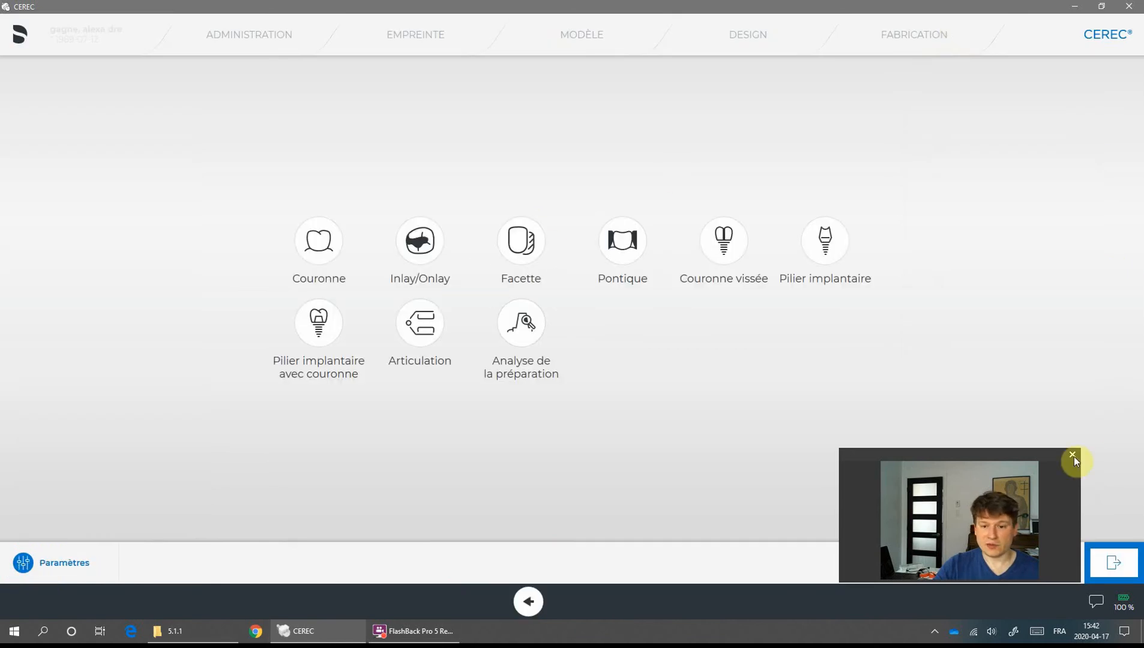
{"action": "left_click", "coordinate": [1113, 565]}
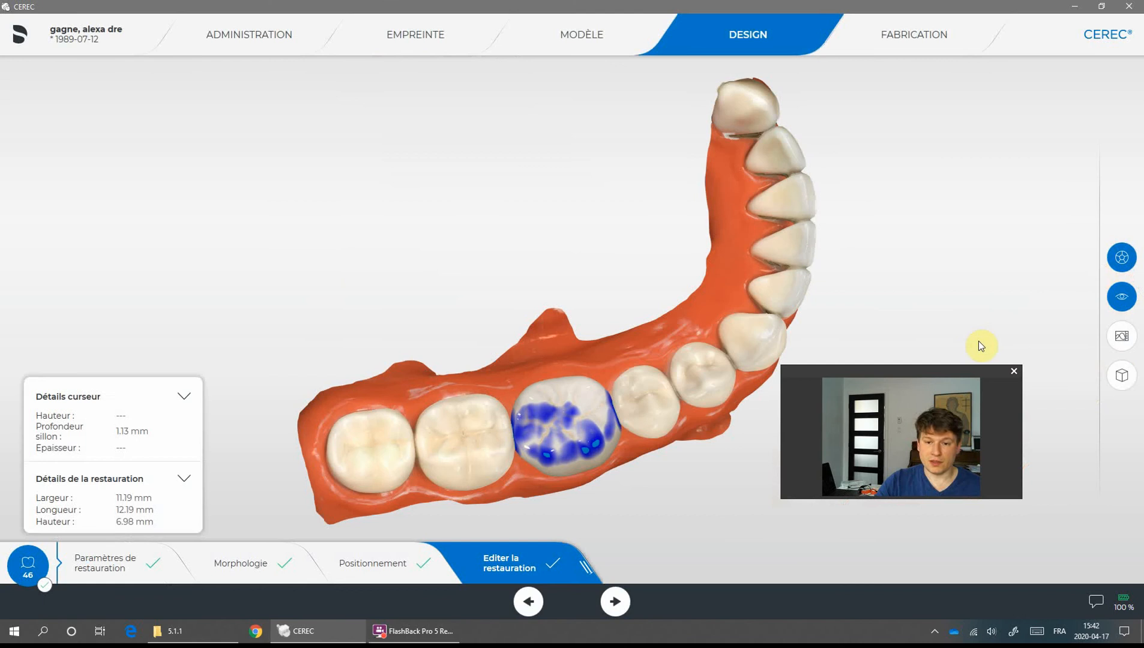
{"action": "left_click_drag", "start_coordinate": [664, 513], "coordinate": [711, 441]}
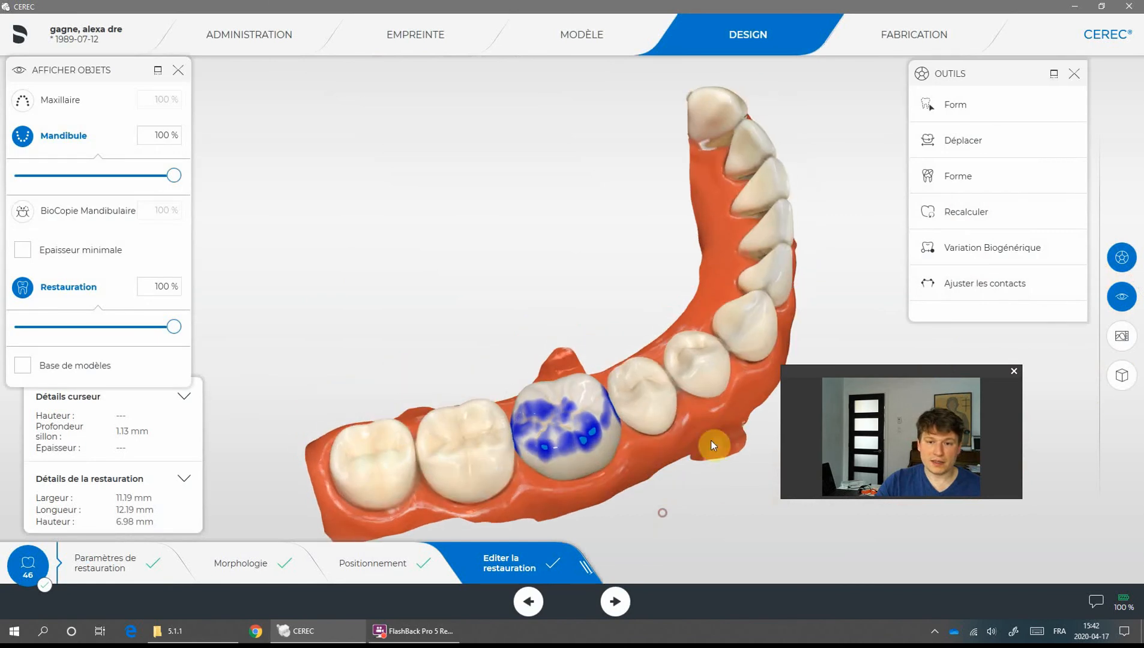
- Show the BioCopie Mandibulaire overlay and hide the maxilla in the object display panel
{"action": "left_click", "coordinate": [1120, 298]}
{"action": "left_click", "coordinate": [1120, 299]}
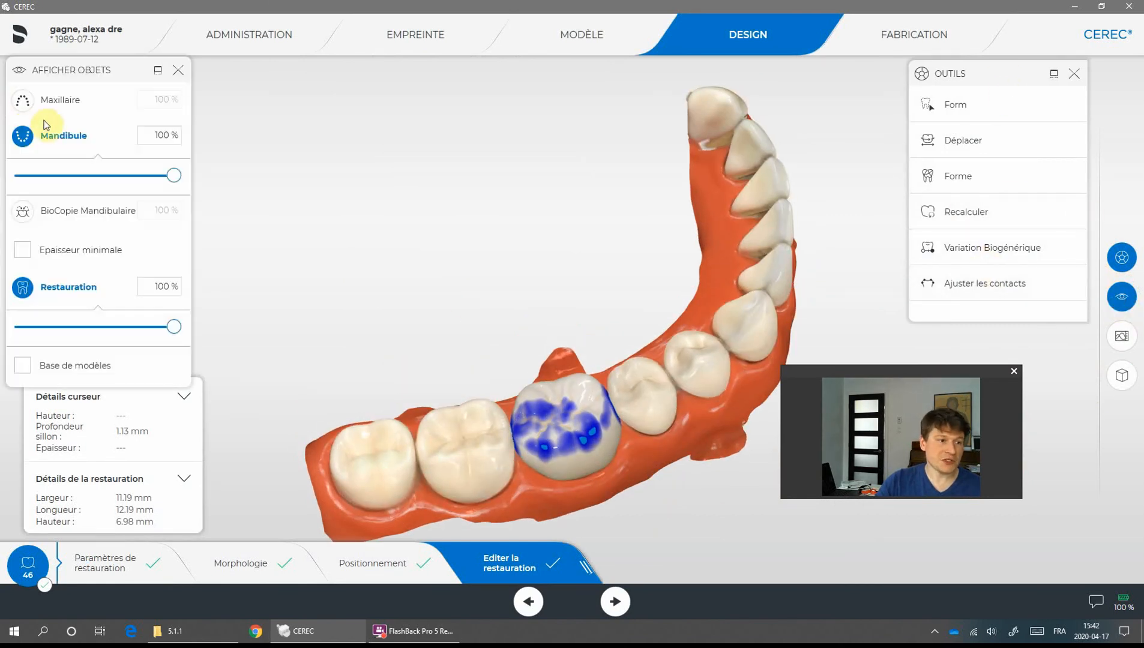
{"action": "left_click", "coordinate": [22, 101]}
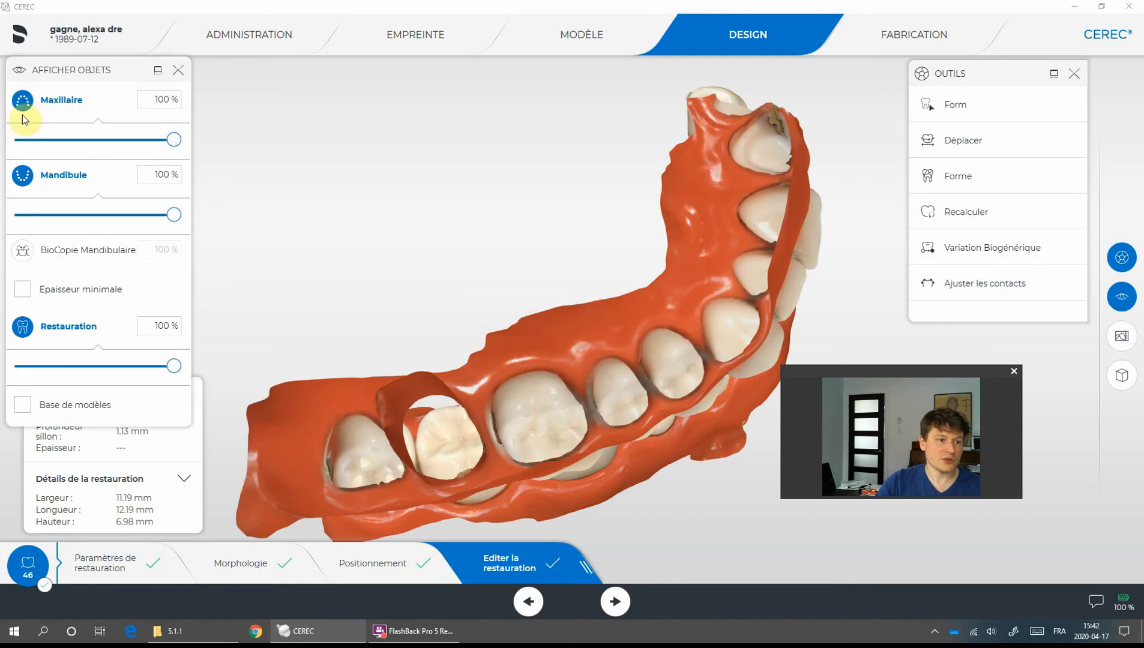
{"action": "left_click", "coordinate": [23, 175]}
{"action": "left_click", "coordinate": [23, 175]}
{"action": "left_click", "coordinate": [22, 250]}
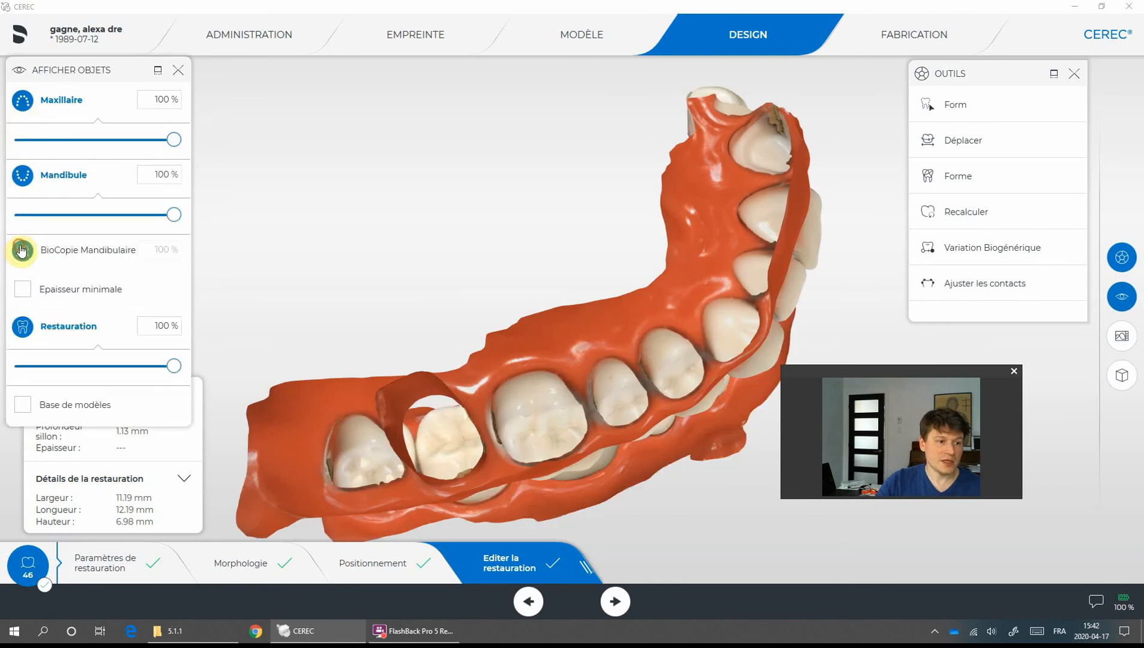
{"action": "left_click", "coordinate": [23, 101]}
- Turn on the Epaisseur minimale display and inspect the crown's thickness areas from several angles
{"action": "left_click_drag", "start_coordinate": [486, 312], "coordinate": [606, 391]}
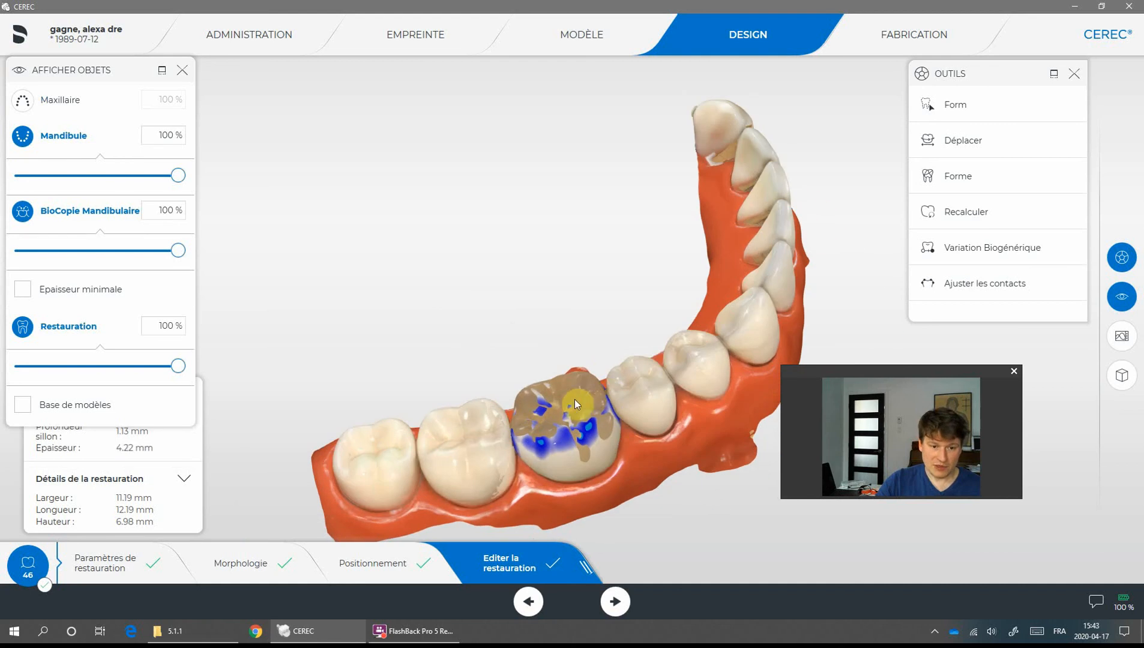
{"action": "left_click_drag", "start_coordinate": [643, 356], "coordinate": [618, 338]}
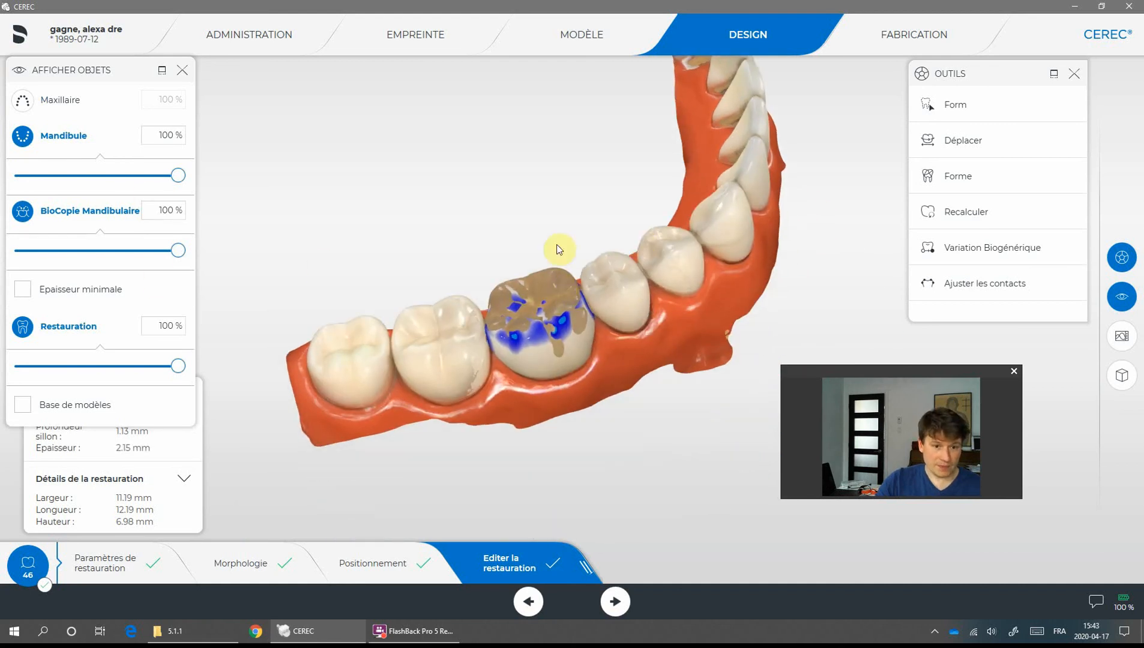
{"action": "left_click_drag", "start_coordinate": [568, 224], "coordinate": [653, 309]}
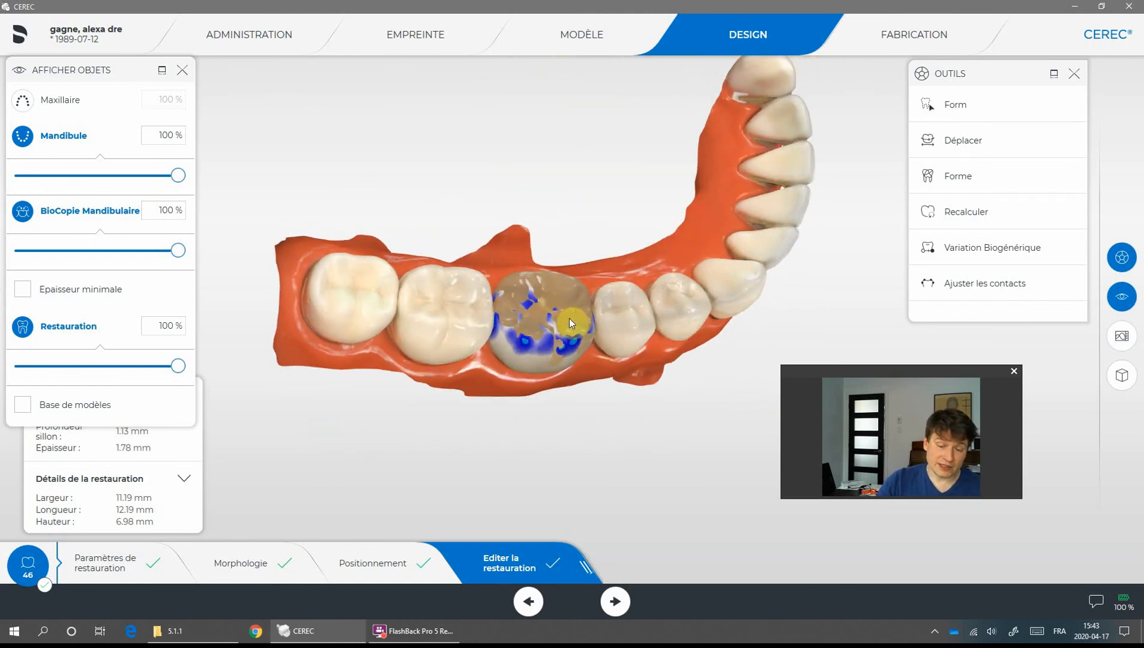
{"action": "left_click_drag", "start_coordinate": [585, 290], "coordinate": [637, 341]}
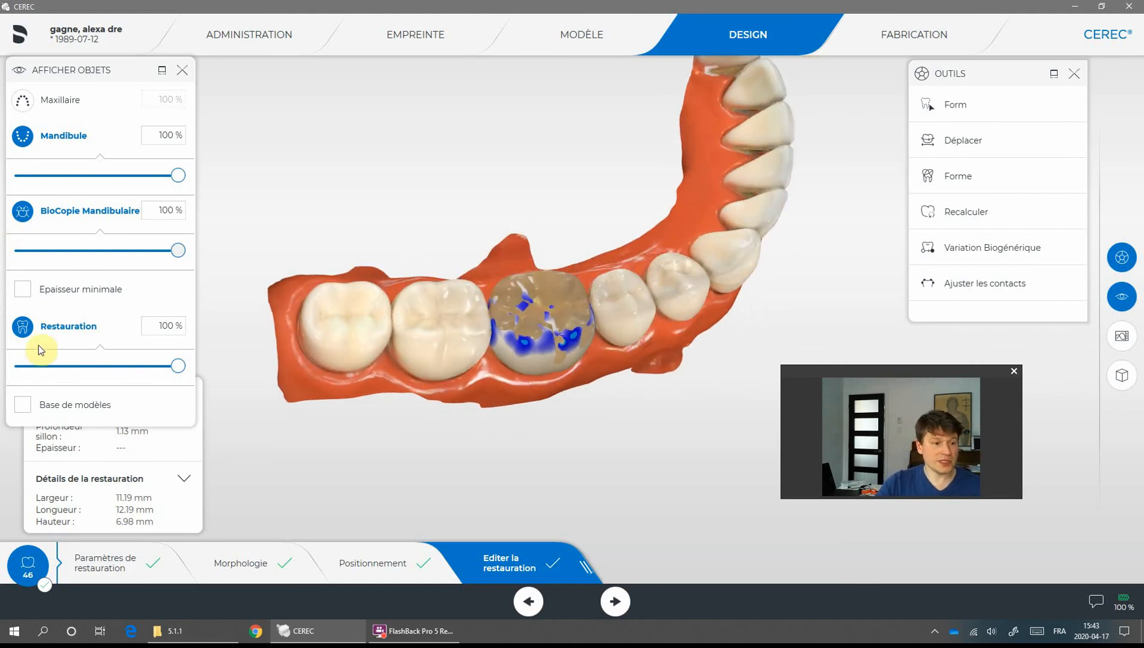
{"action": "left_click", "coordinate": [23, 289]}
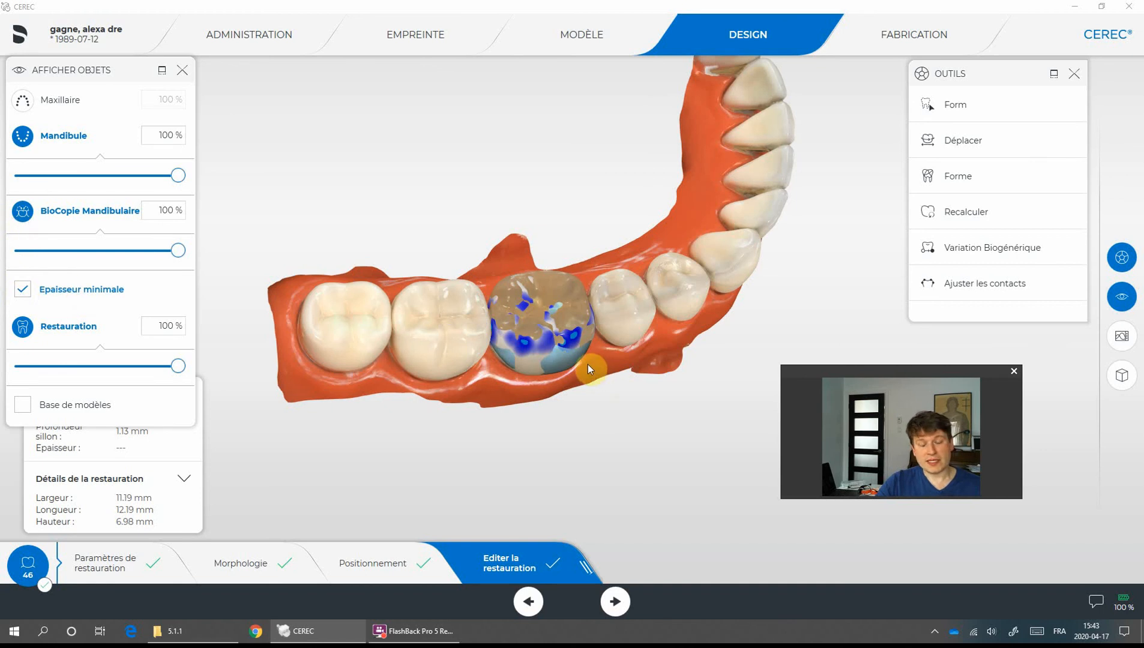
{"action": "mouse_move", "coordinate": [597, 370]}
{"action": "left_mouse_down"}
{"action": "mouse_move", "coordinate": [625, 298]}
{"action": "mouse_move", "coordinate": [597, 370]}
{"action": "left_mouse_up"}
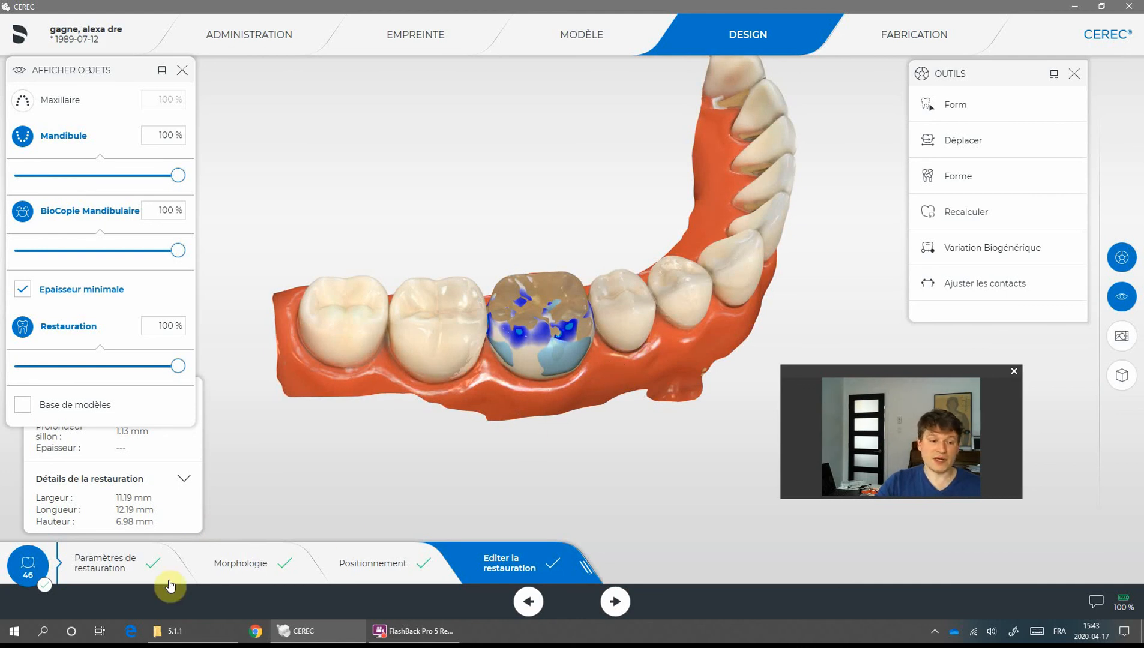
- Open the restoration parameters and review the thickness settings, cancelling the edge-thickness unlock
{"action": "left_click", "coordinate": [114, 567]}
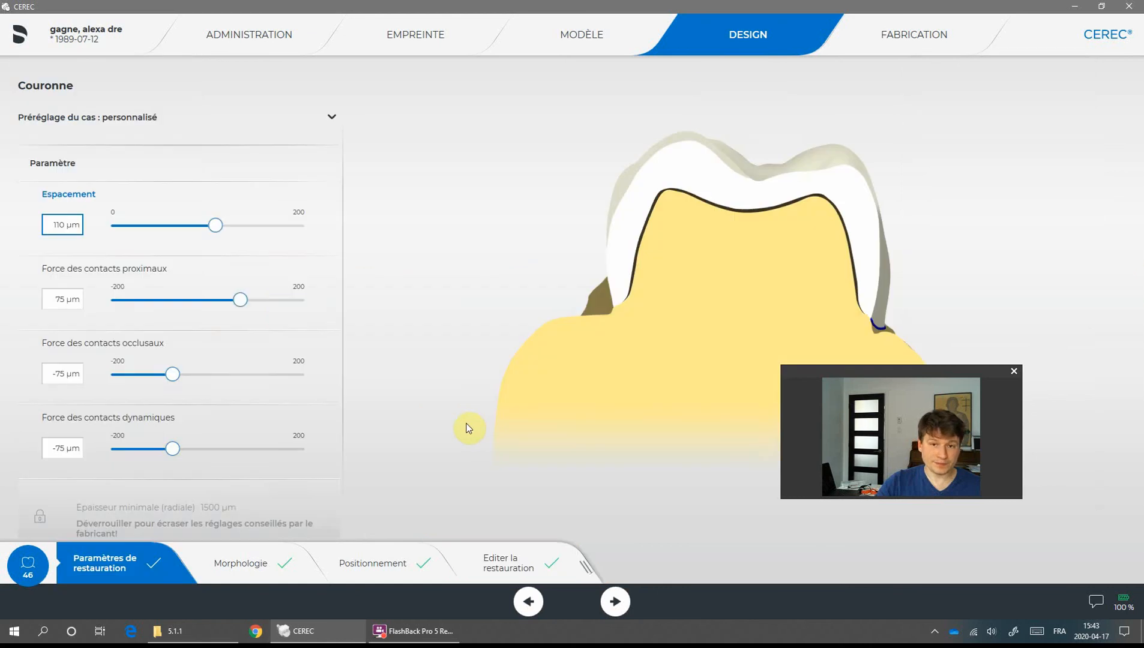
{"action": "scroll", "coordinate": [77, 258], "scroll_direction": "down", "scroll_amount": 3}
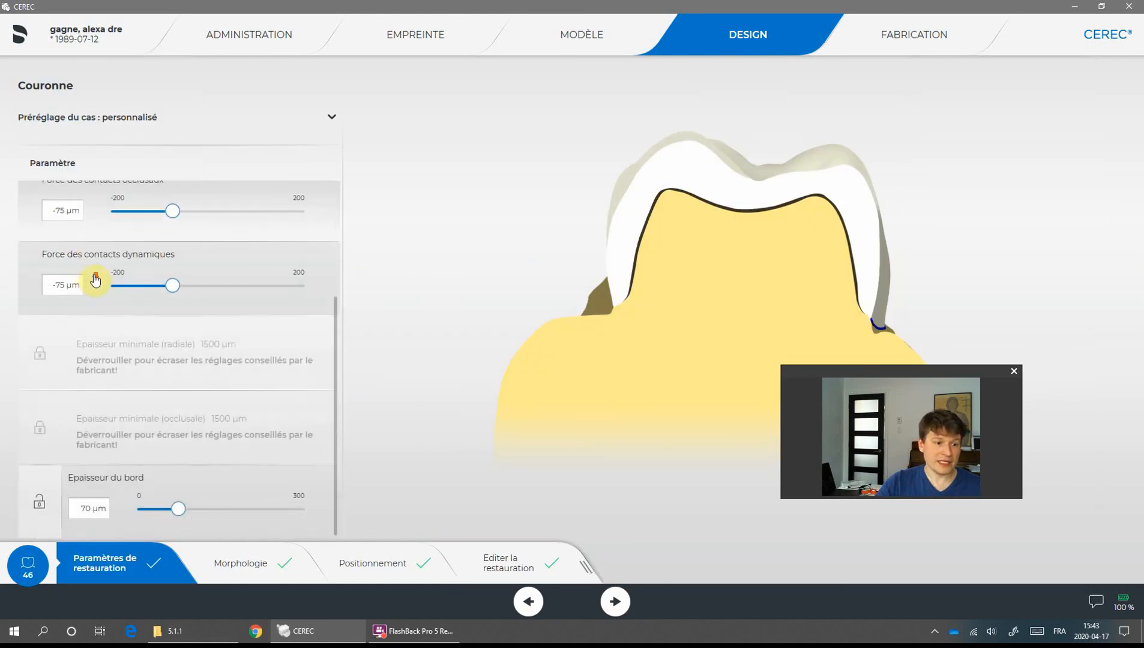
{"action": "left_click", "coordinate": [37, 503]}
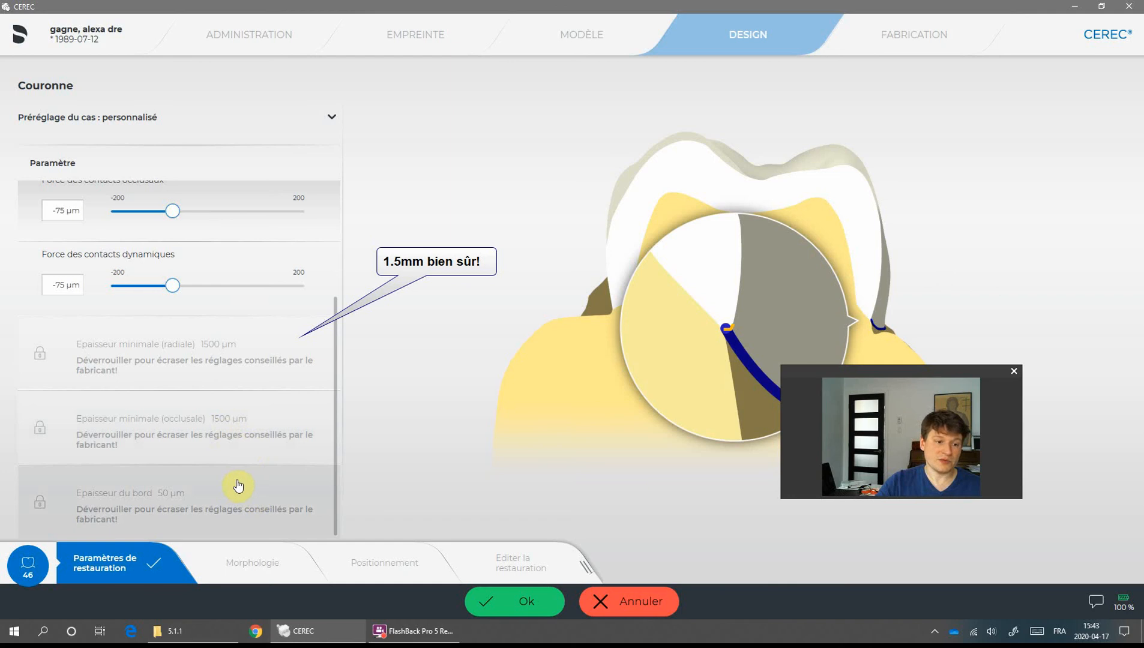
{"action": "left_click", "coordinate": [633, 601]}
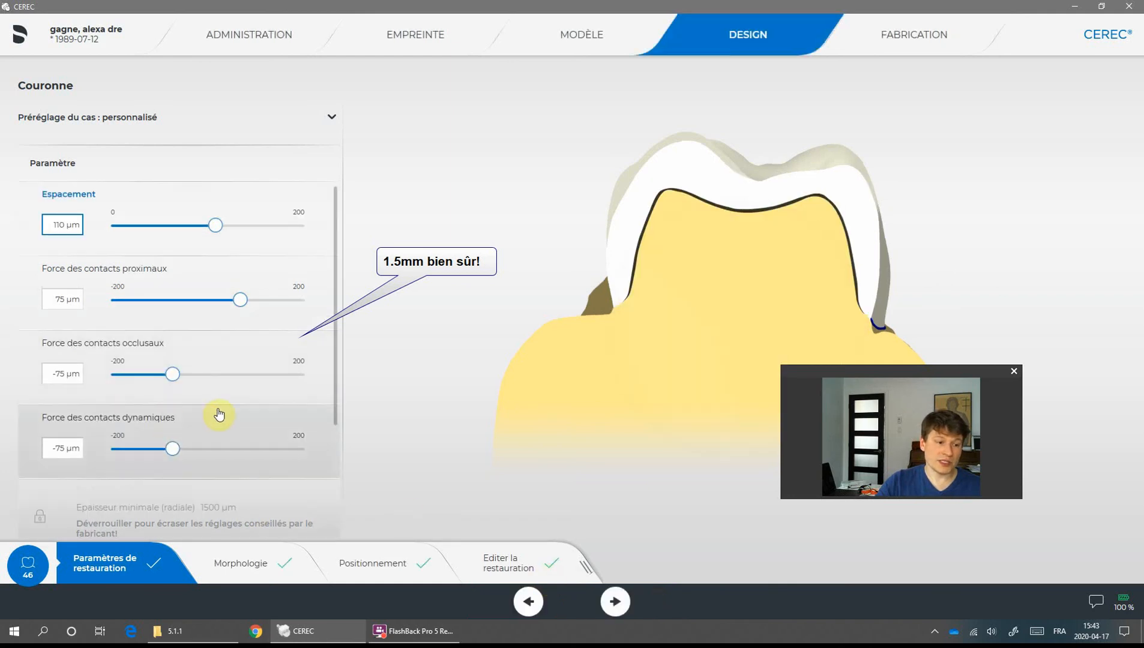
{"action": "scroll", "coordinate": [219, 414], "scroll_direction": "down", "scroll_amount": 3}
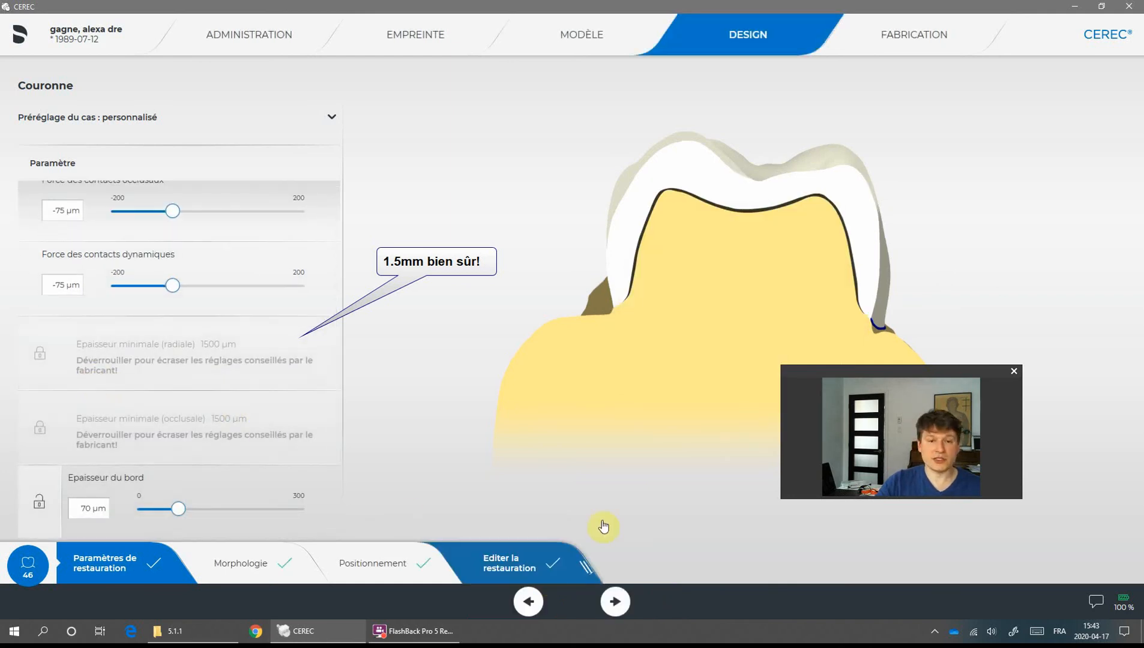
- Return to restoration editing and recalculate the crown with the Recalculer tool
{"action": "left_click_drag", "start_coordinate": [613, 415], "coordinate": [927, 212]}
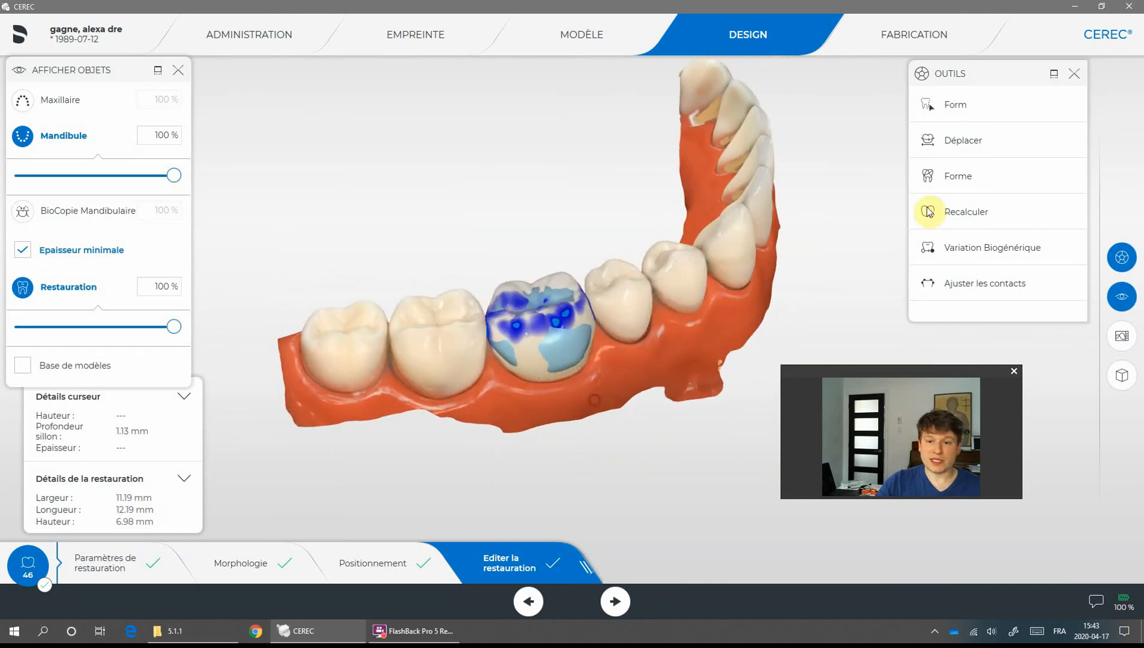
{"action": "left_click", "coordinate": [981, 214]}
{"action": "left_click", "coordinate": [1015, 144]}
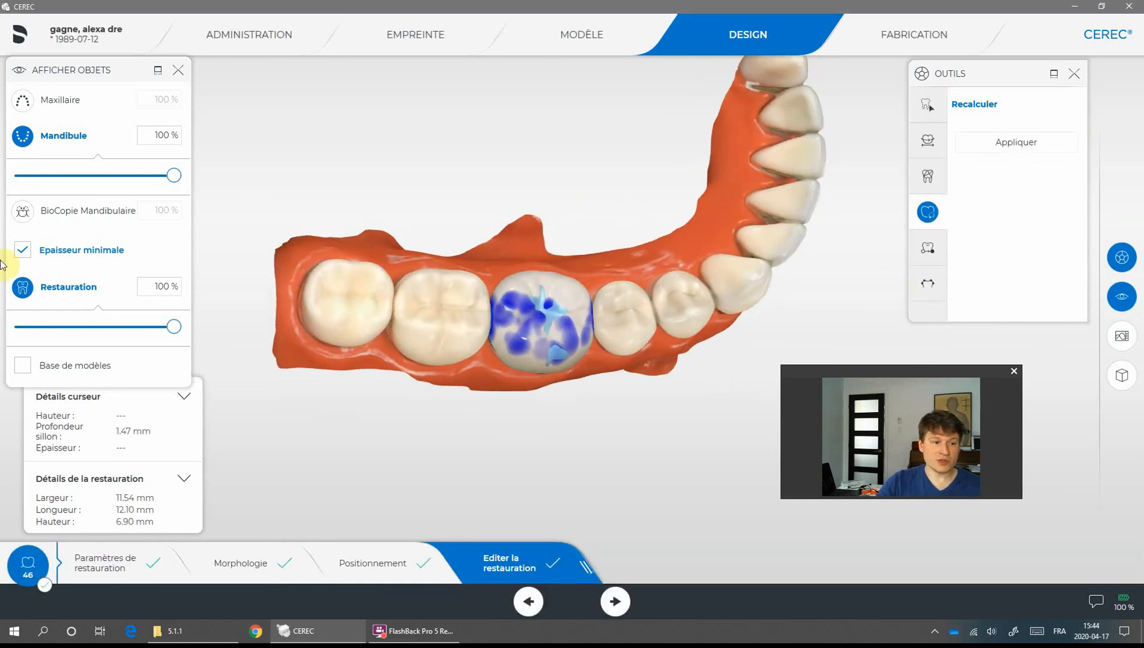
- Toggle the minimum thickness display off and on to compare the recalculated crown
{"action": "left_click", "coordinate": [22, 250]}
{"action": "left_click_drag", "start_coordinate": [533, 398], "coordinate": [571, 409]}
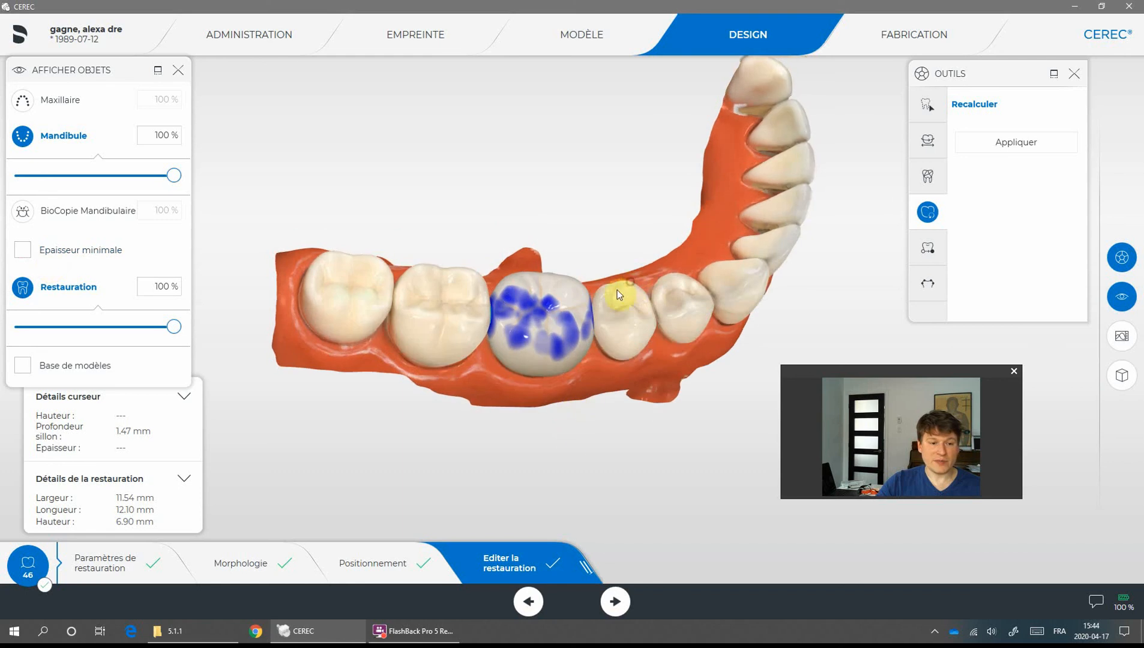
{"action": "left_click_drag", "start_coordinate": [617, 290], "coordinate": [571, 298]}
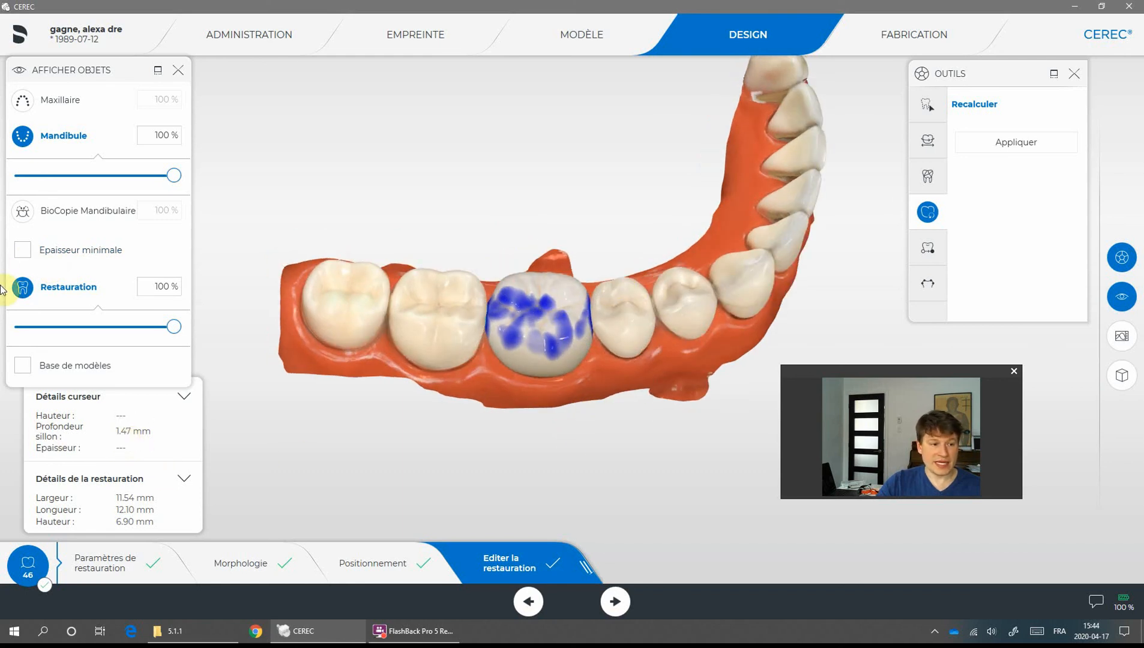
{"action": "left_click", "coordinate": [22, 250]}
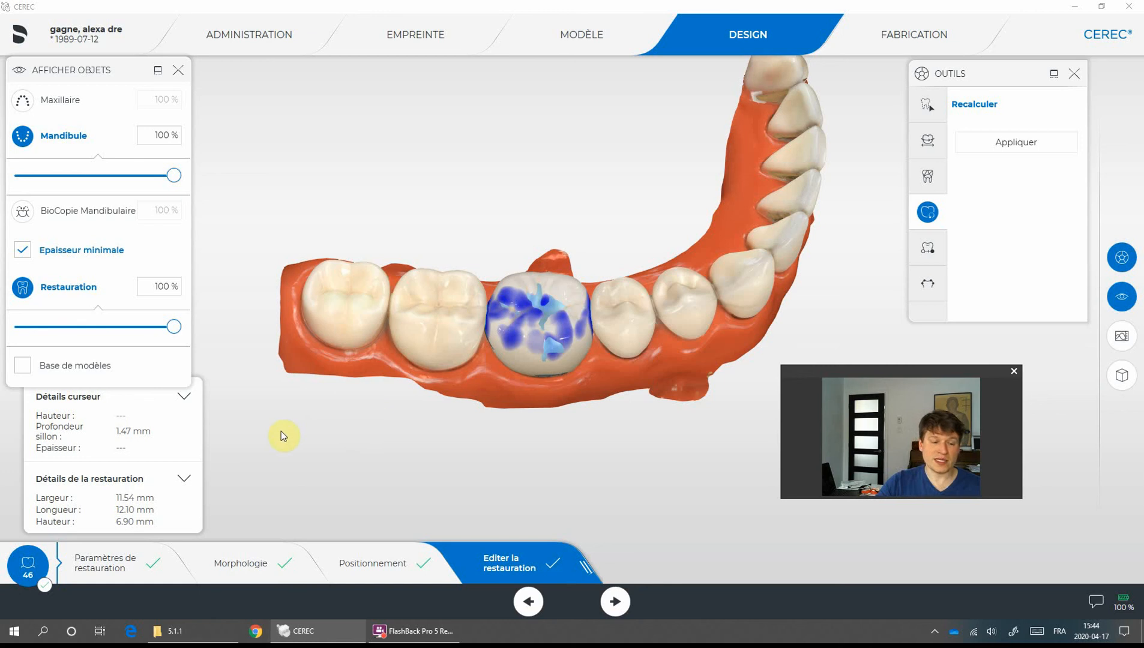
{"action": "middle_click_drag", "start_coordinate": [405, 427], "coordinate": [502, 410]}
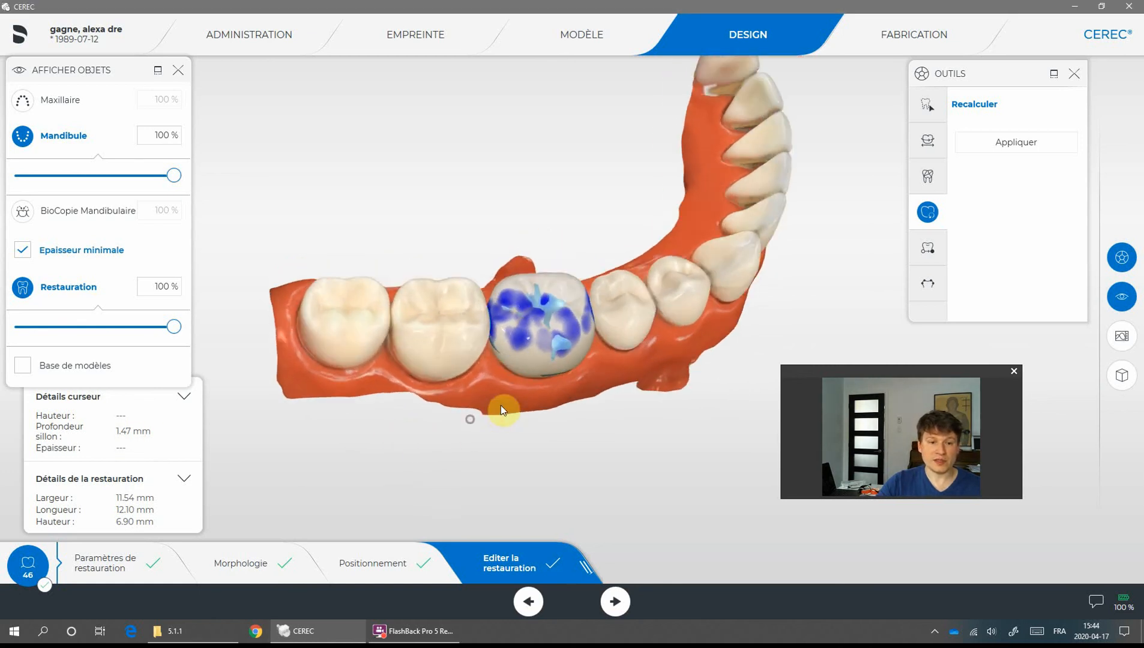
- Change the crown's material to IPS e.max CAD (Meulage) in the case details and confirm
{"action": "left_click", "coordinate": [233, 31]}
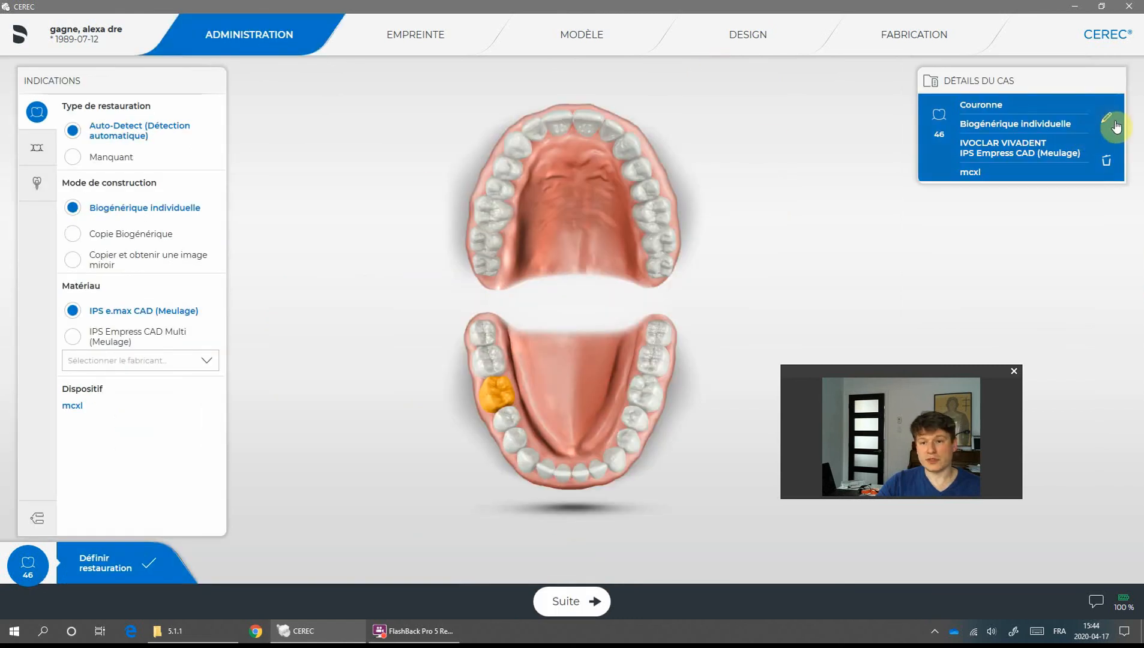
{"action": "left_click", "coordinate": [1108, 123]}
{"action": "left_click", "coordinate": [1076, 243]}
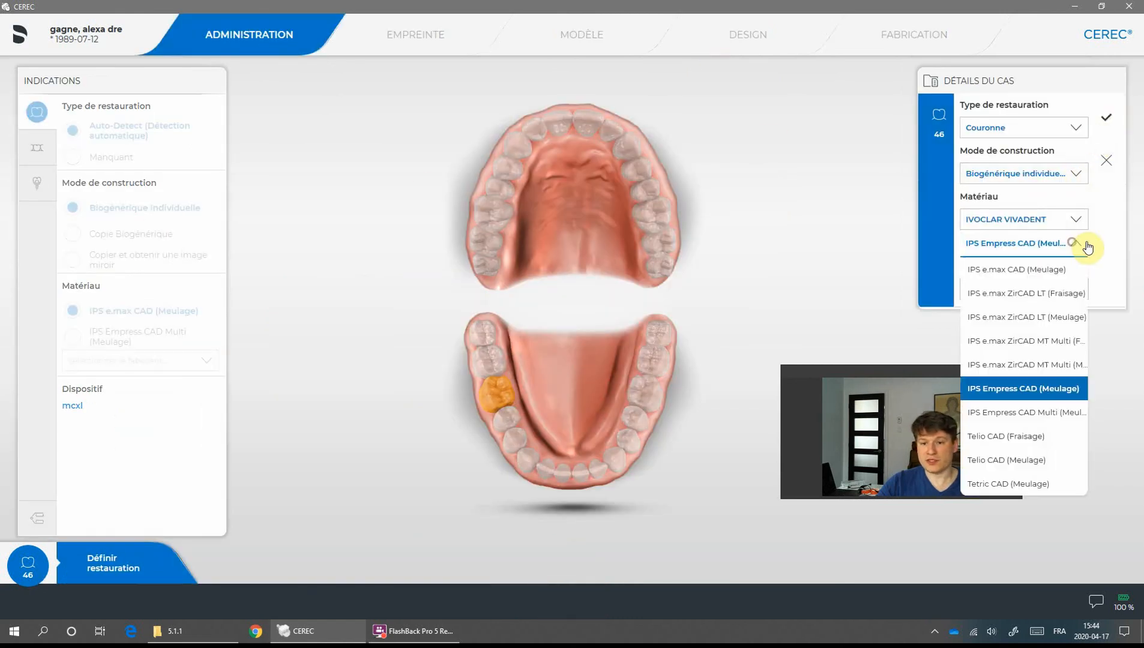
{"action": "left_click", "coordinate": [1014, 271]}
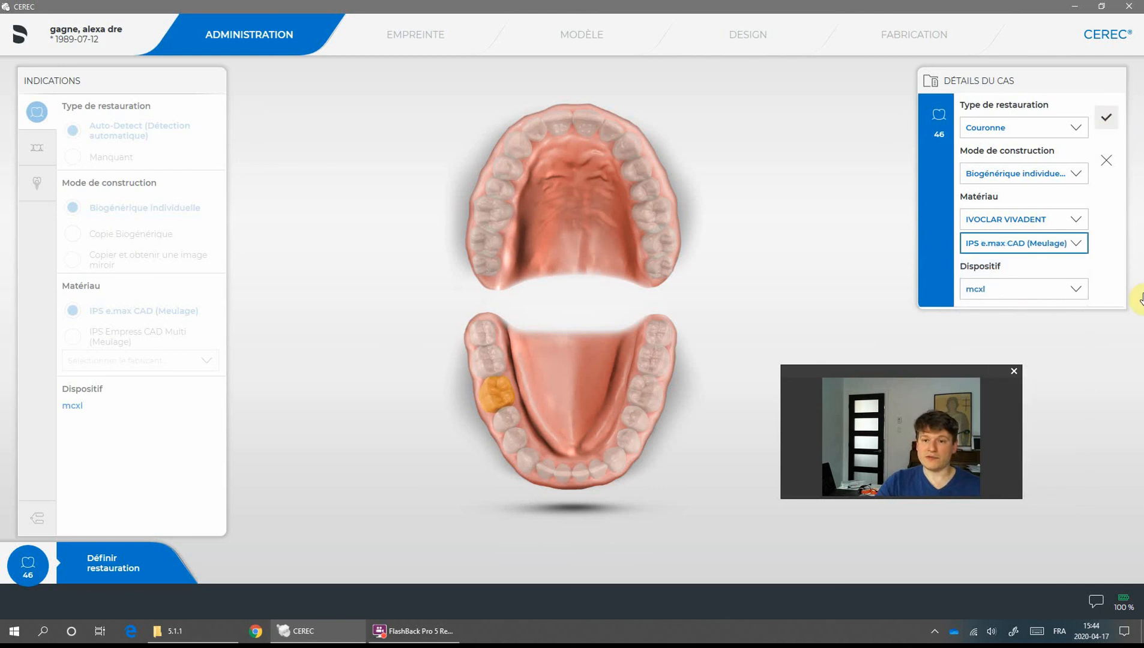
{"action": "left_click", "coordinate": [1109, 120]}
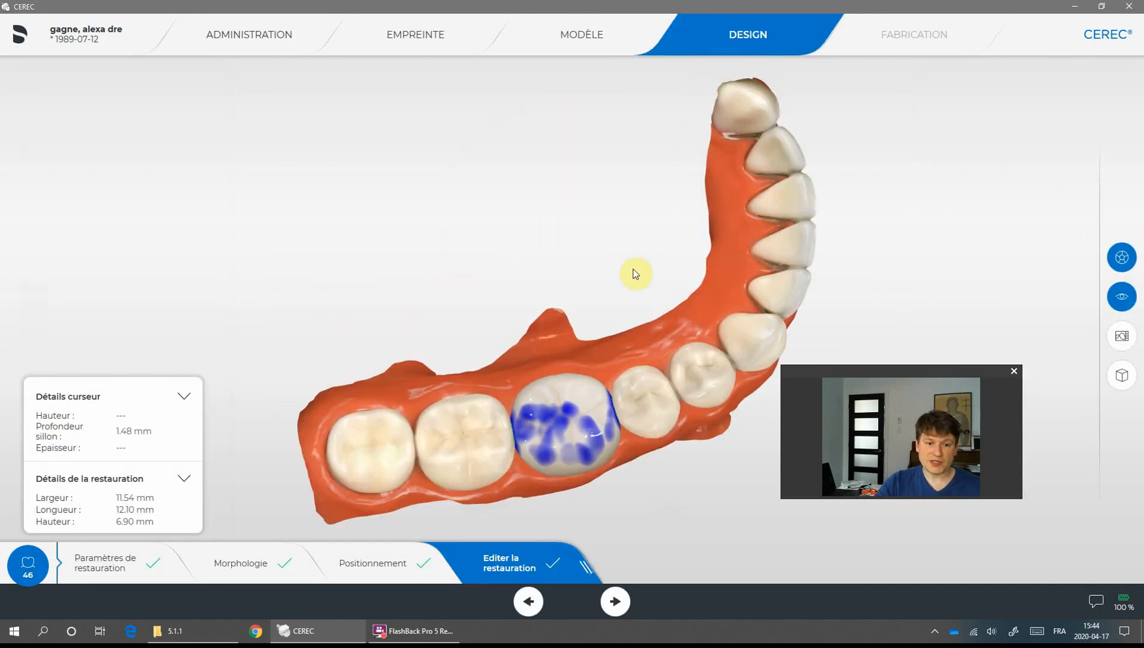
- Turn off the minimum thickness display on the crown
{"action": "right_click_drag", "start_coordinate": [690, 376], "coordinate": [669, 309]}
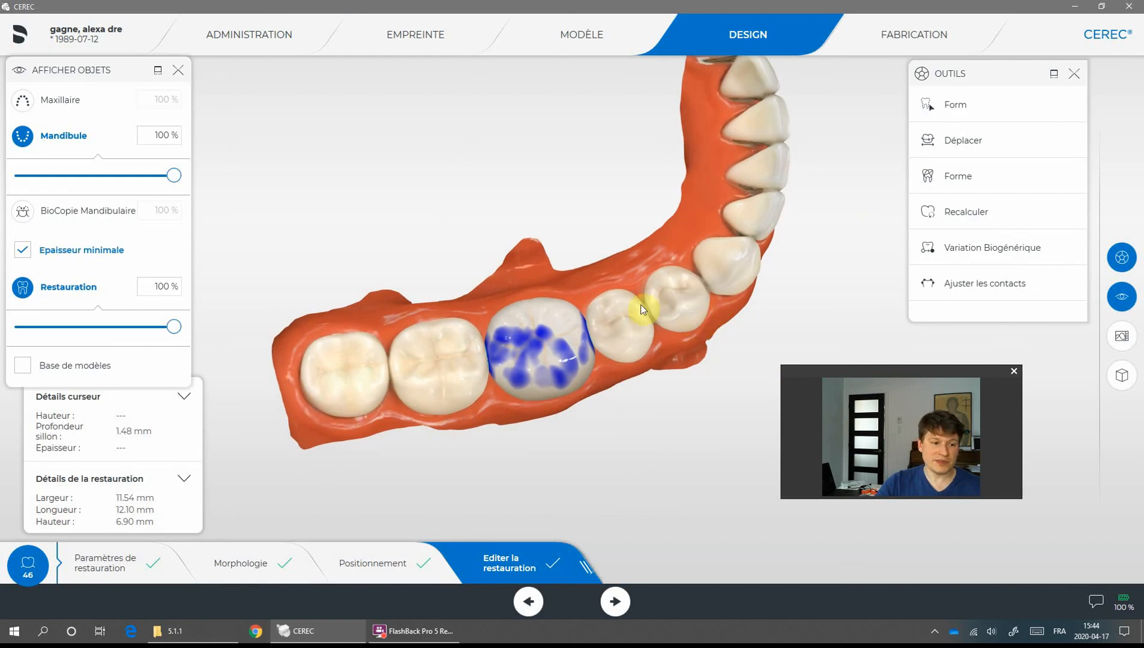
{"action": "left_click_drag", "start_coordinate": [598, 453], "coordinate": [596, 427]}
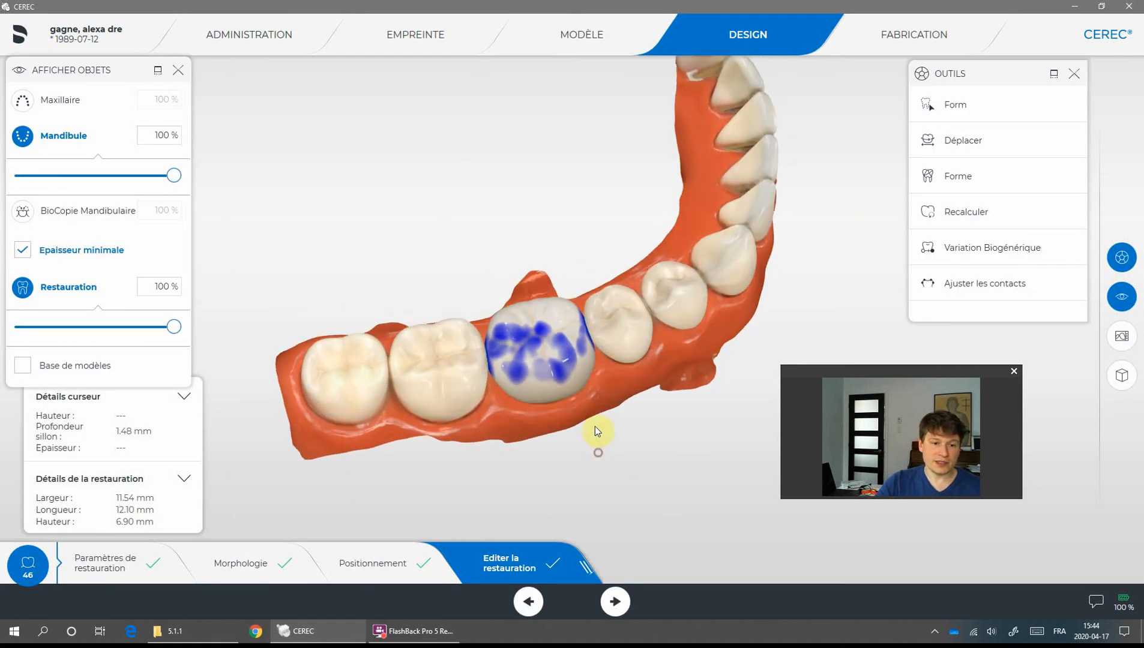
{"action": "left_click", "coordinate": [23, 252]}
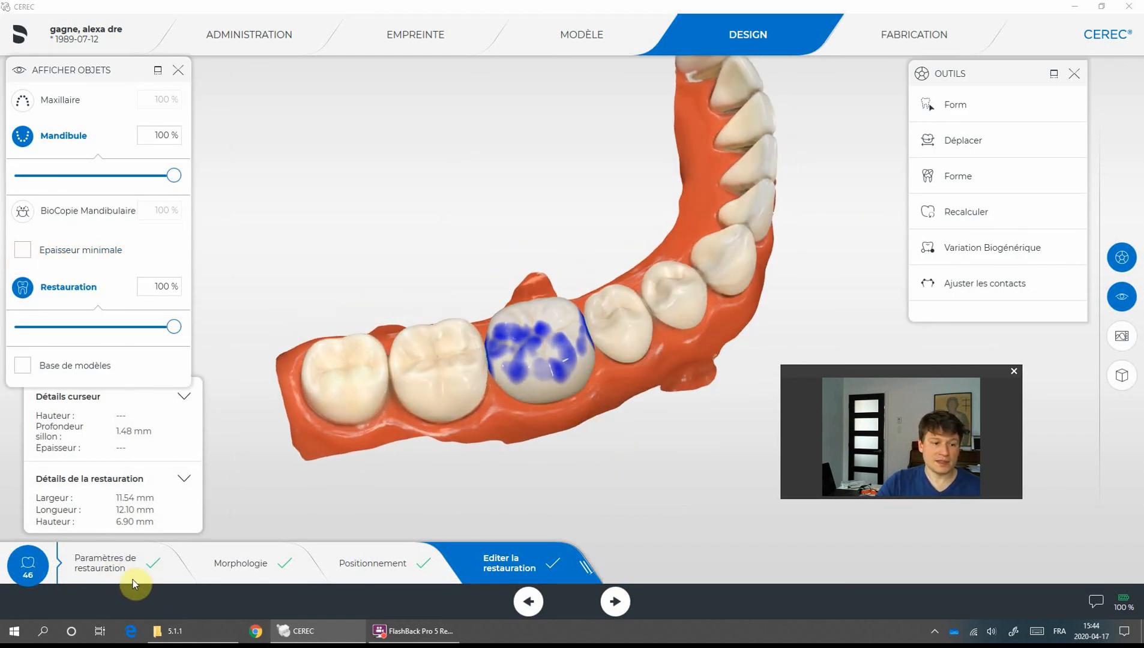
- Review the minimum thickness values in the restoration parameters, then return to restoration editing
{"action": "left_click", "coordinate": [103, 566]}
{"action": "scroll", "coordinate": [248, 396], "scroll_direction": "down", "scroll_amount": 5}
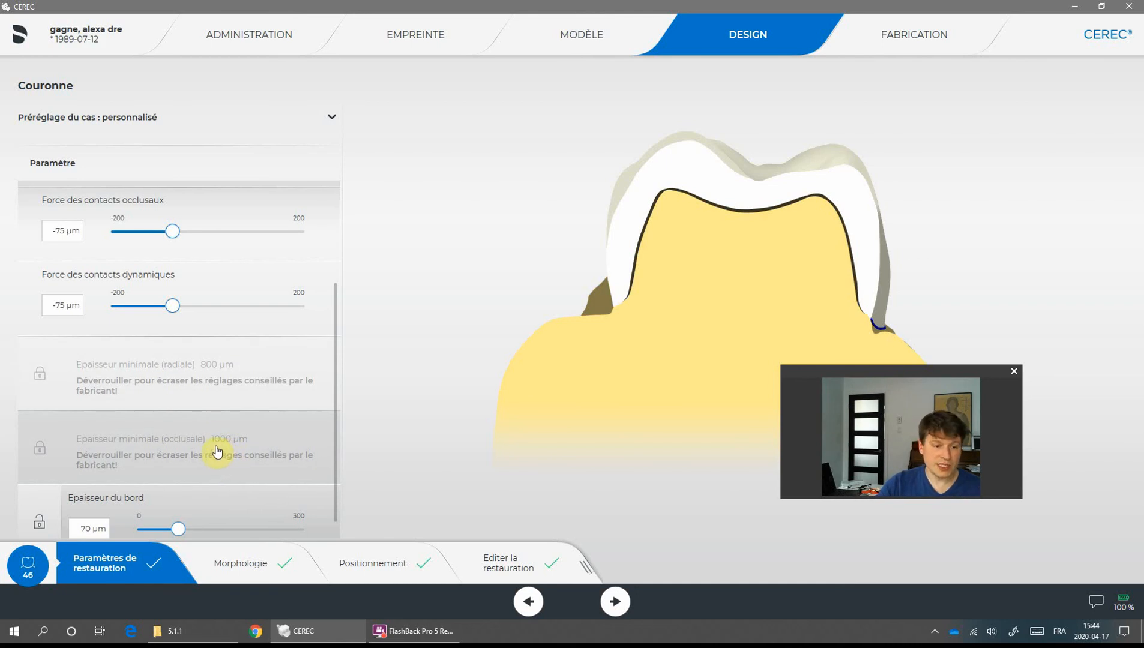
{"action": "left_click", "coordinate": [515, 568]}
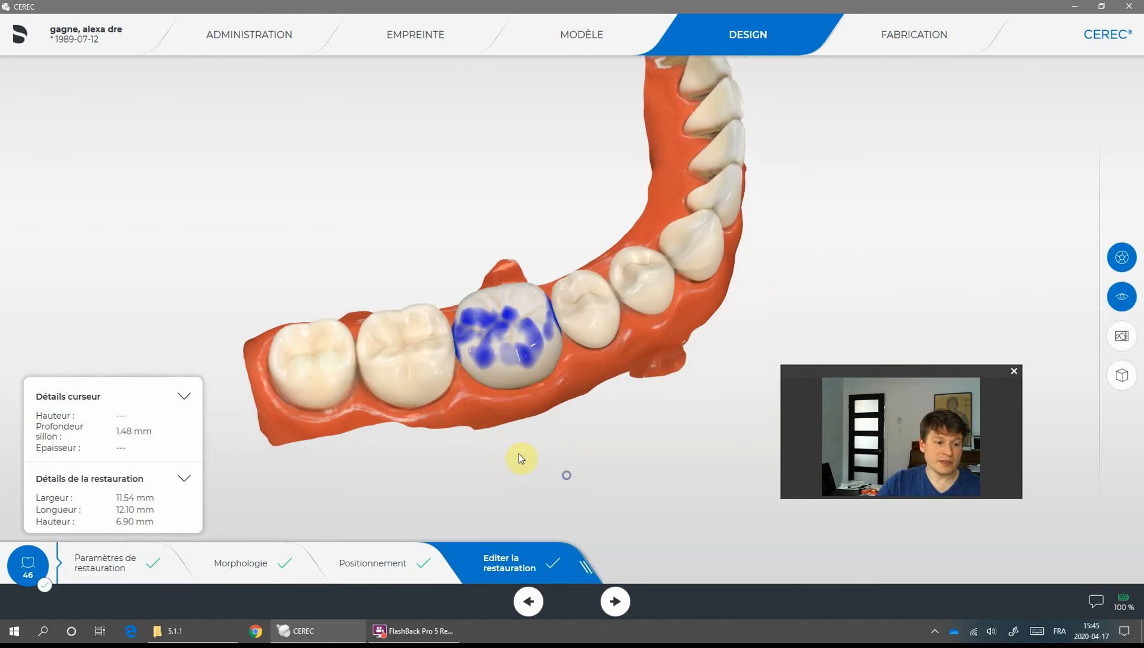
- Recalculate the crown proposal with the Recalculer tool and inspect the new crown
{"action": "left_click", "coordinate": [991, 213]}
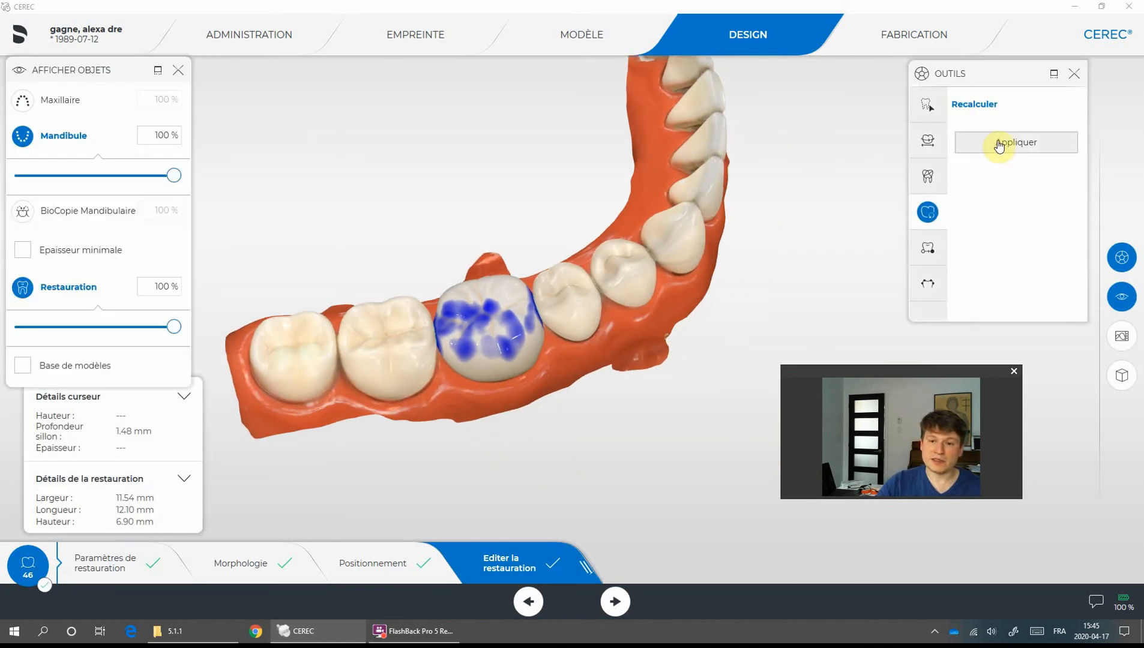
{"action": "left_click", "coordinate": [1021, 151]}
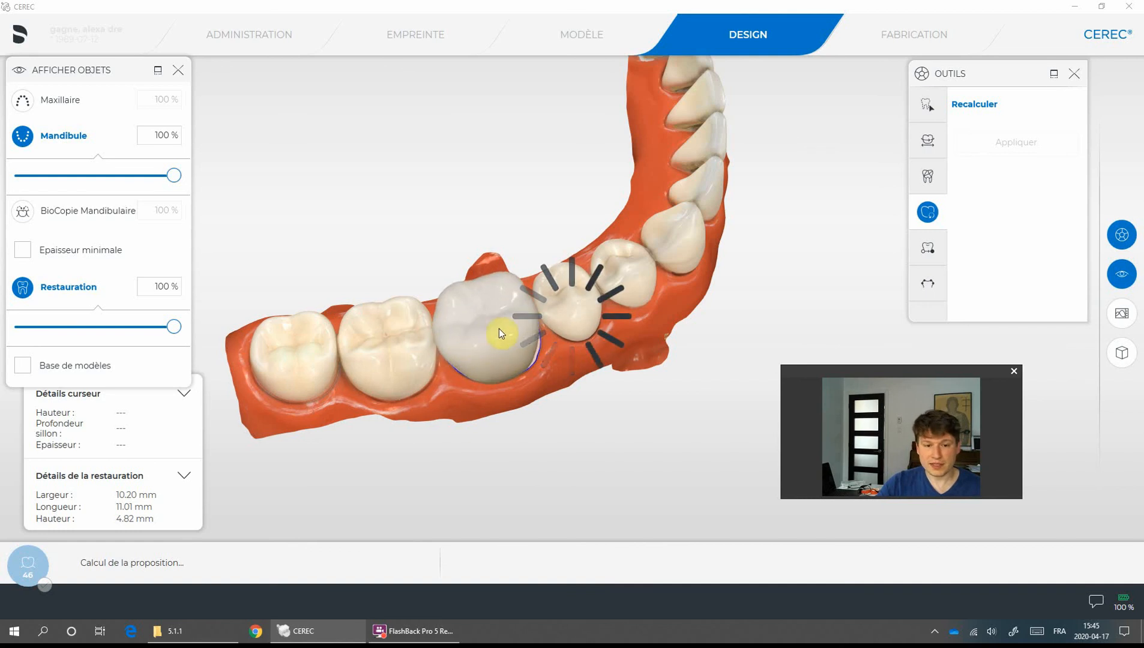
{"action": "left_click_drag", "start_coordinate": [638, 303], "coordinate": [475, 303]}
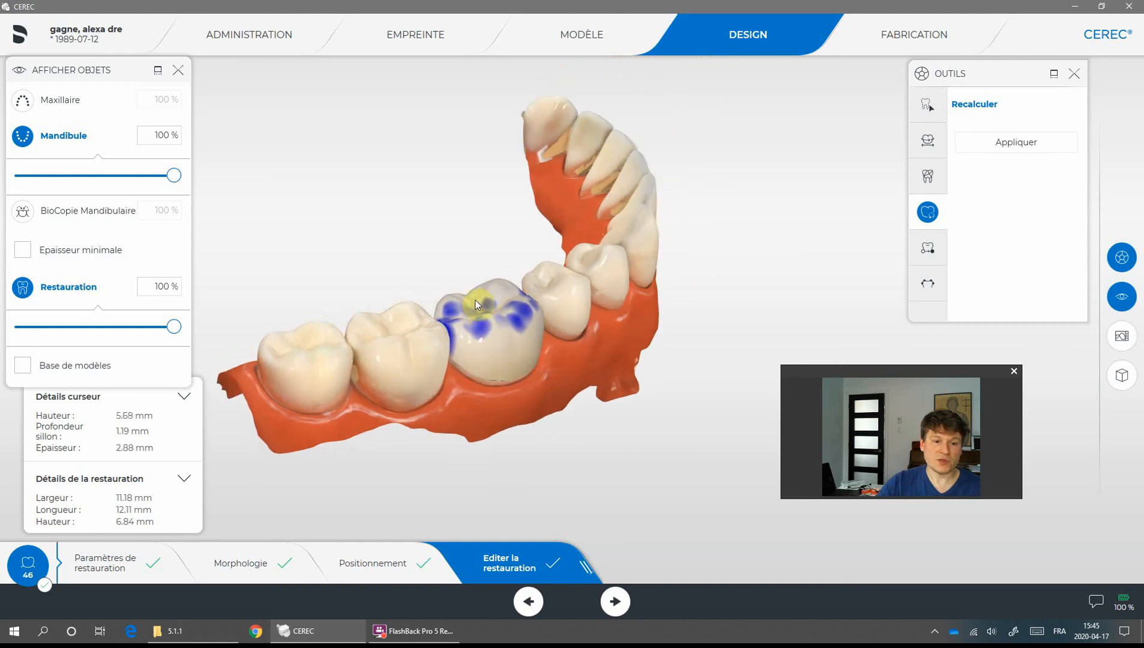
{"action": "left_click_drag", "start_coordinate": [590, 370], "coordinate": [593, 448]}
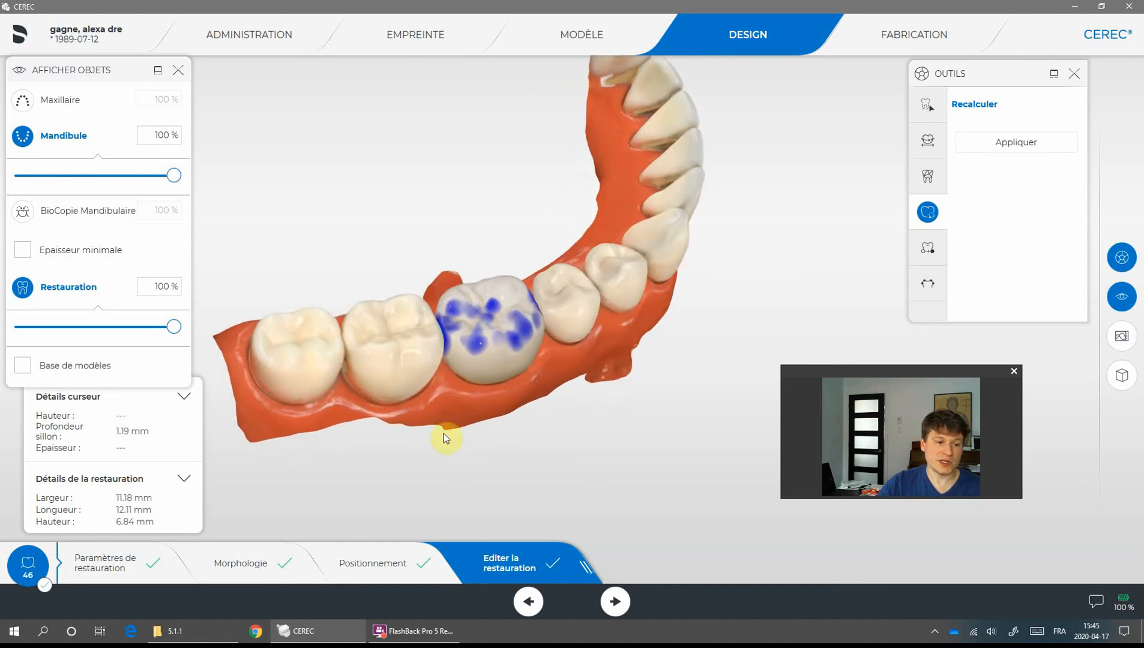